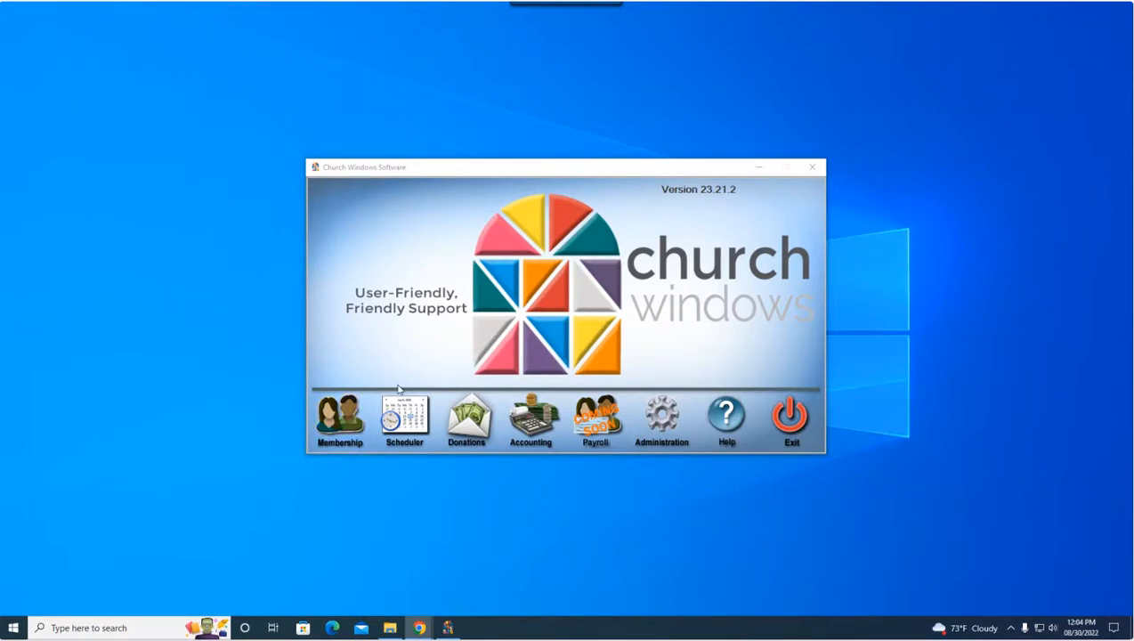
Open the People records in Membership and go through the first individual's details up to Files/Documents
click(349, 426)
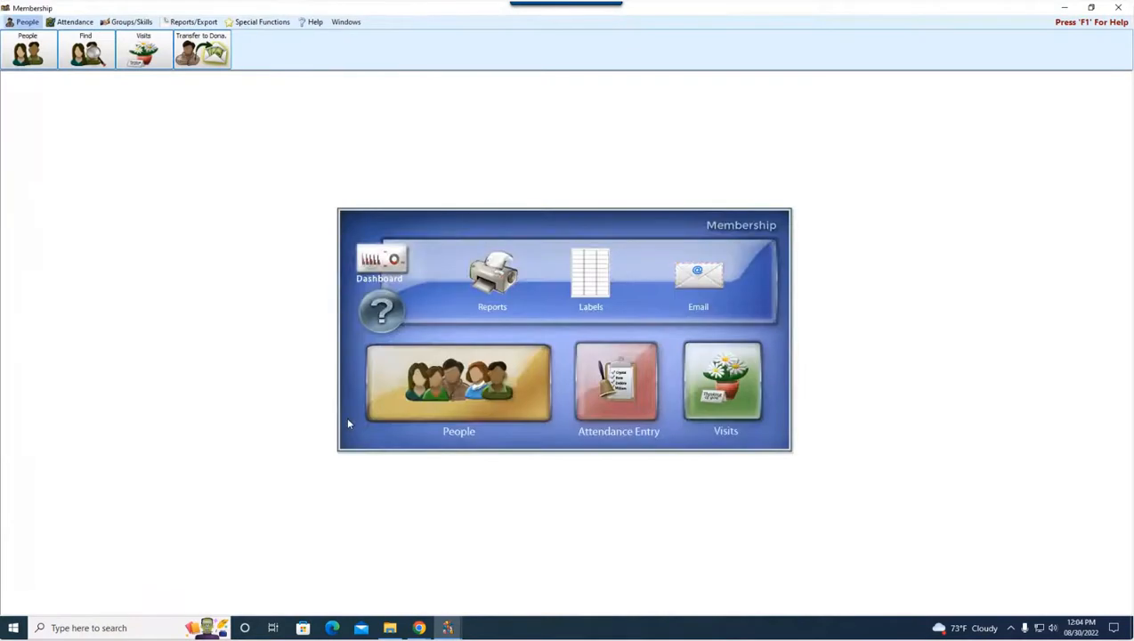
click(487, 400)
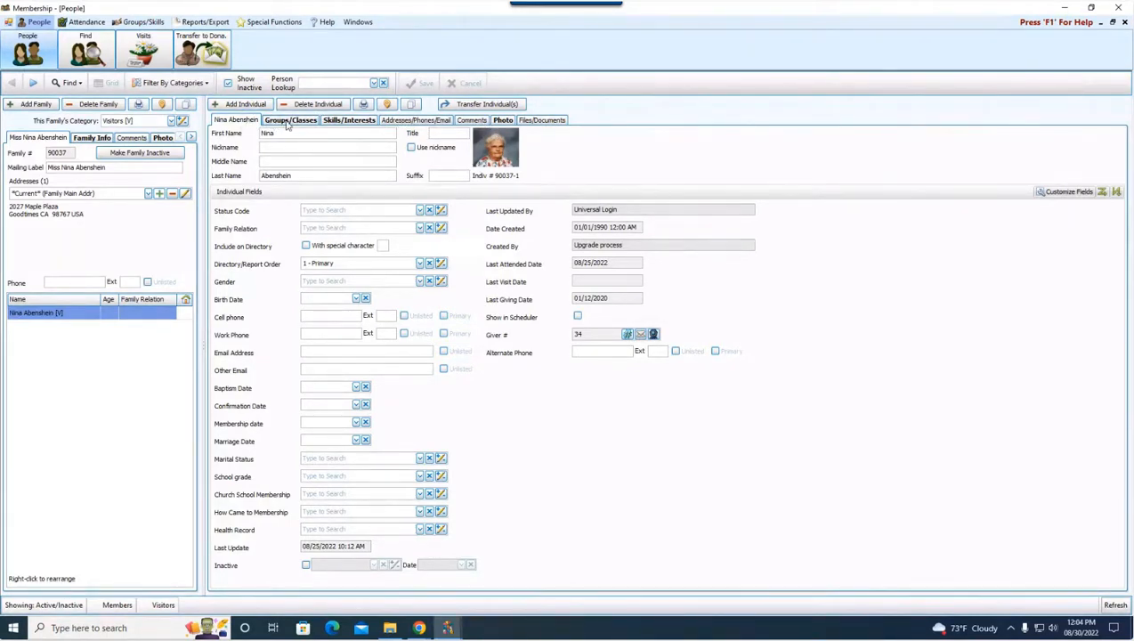
click(350, 120)
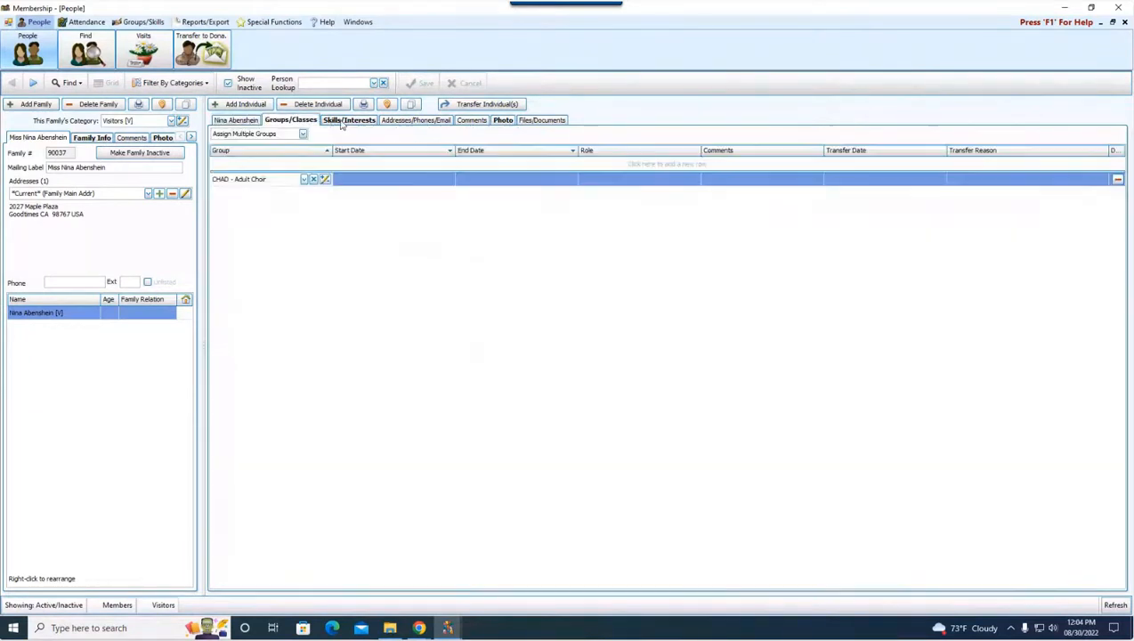
click(405, 121)
click(470, 122)
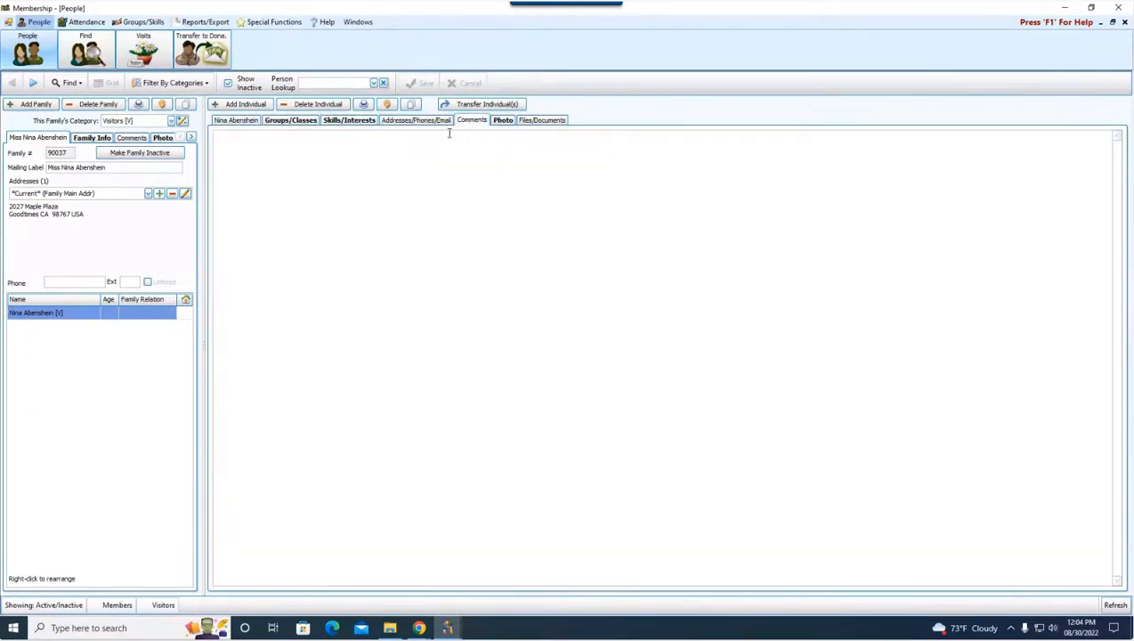
click(504, 121)
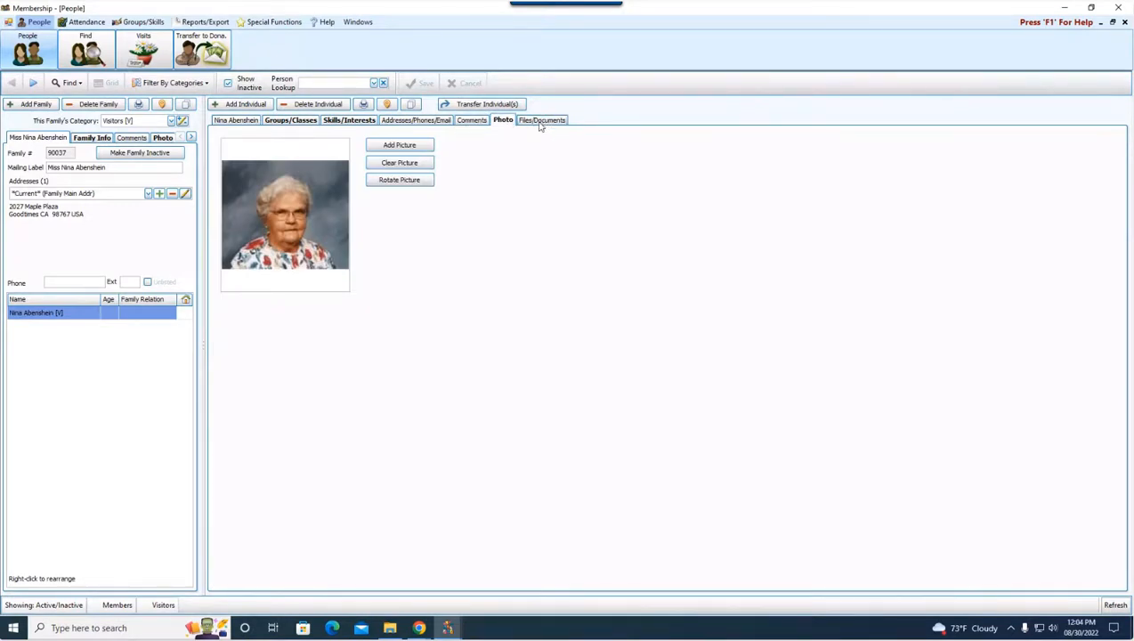
click(539, 123)
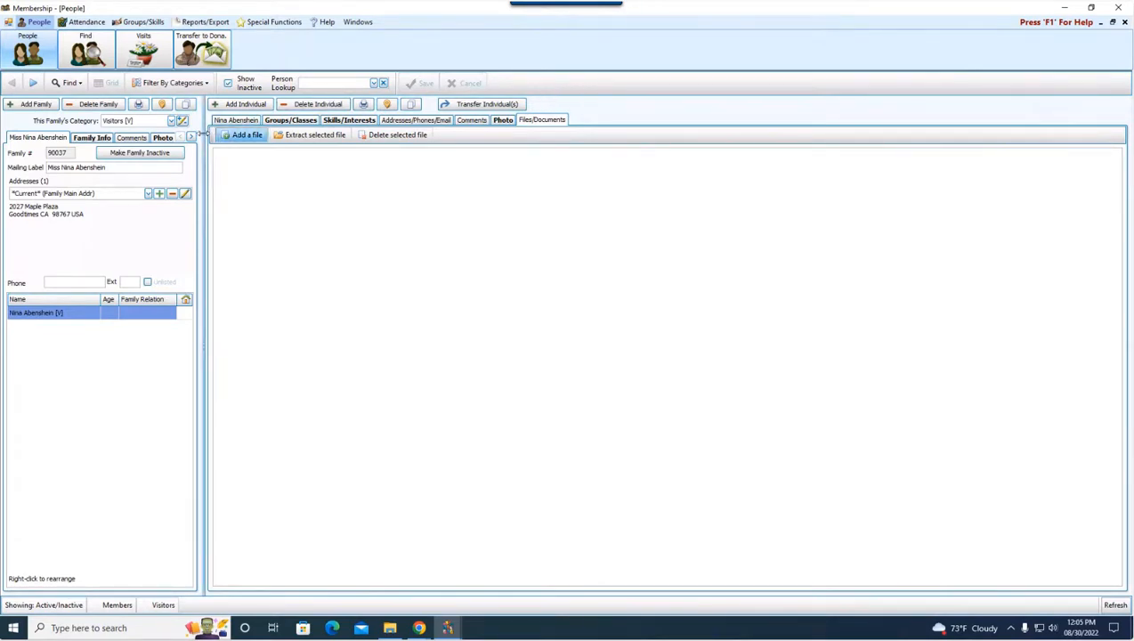
Look through the family-level sections of the record to find the family's own Files/Documents
click(191, 138)
click(191, 138)
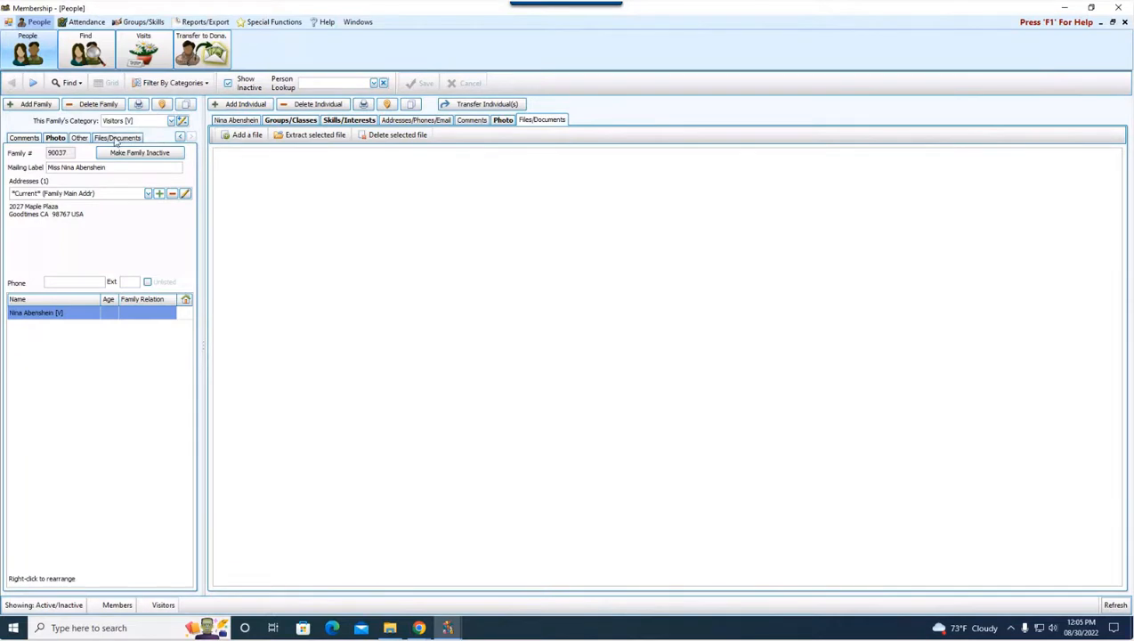
click(180, 138)
click(180, 138)
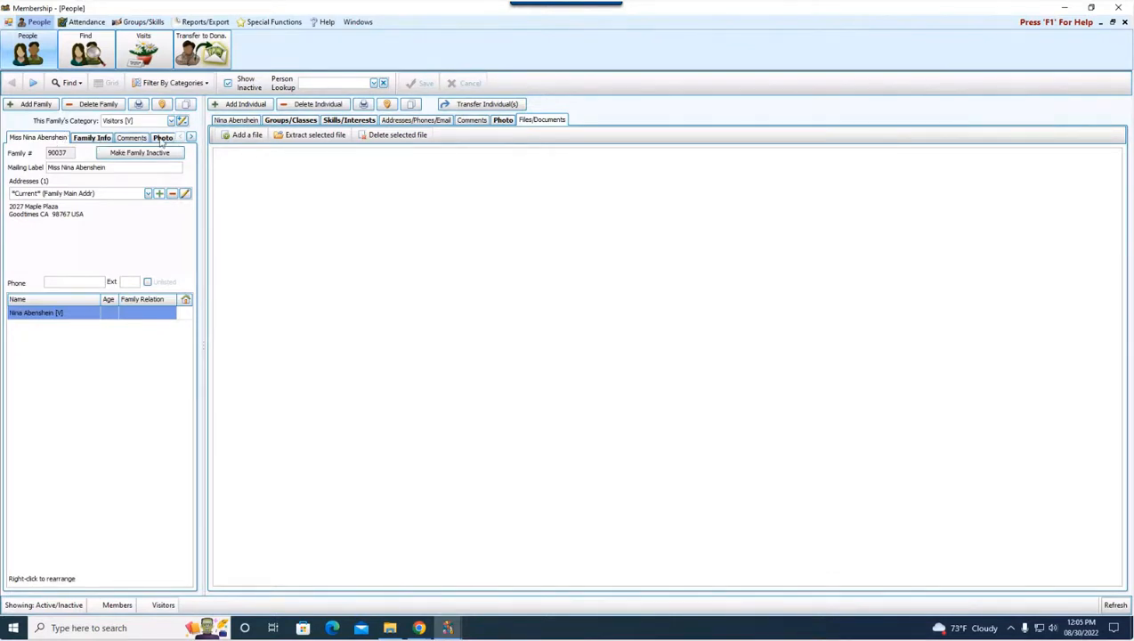
click(193, 138)
click(192, 138)
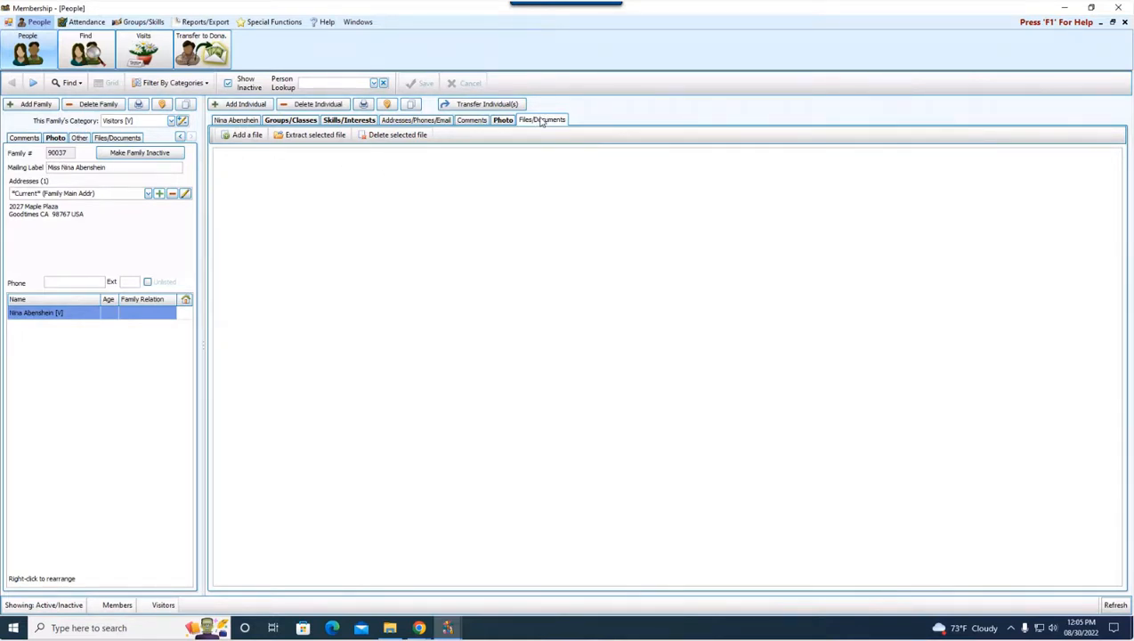
Attach Test File 6 from the Files and Documents Webinar folder on drive F: to the individual's Files/Documents and save the record
click(244, 135)
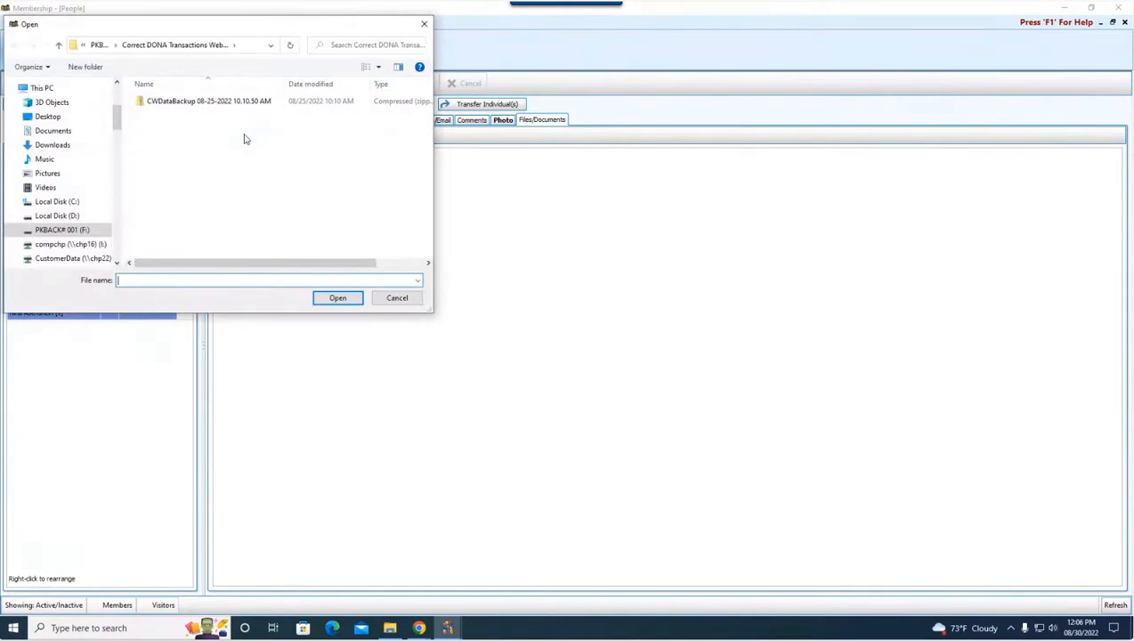
drag(228, 29, 399, 68)
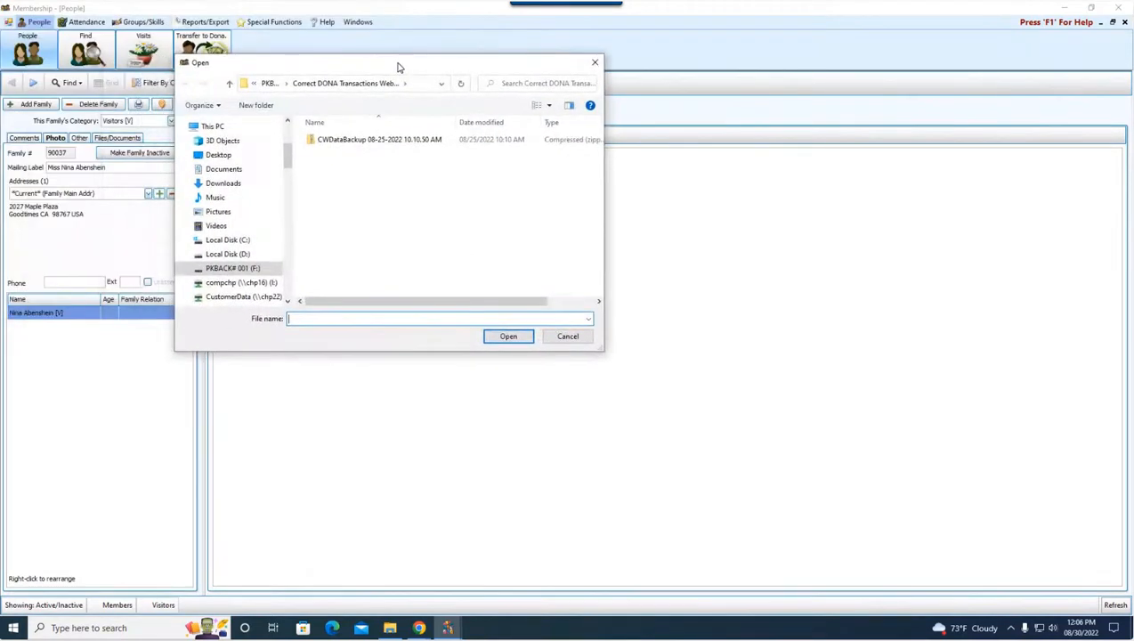
click(257, 271)
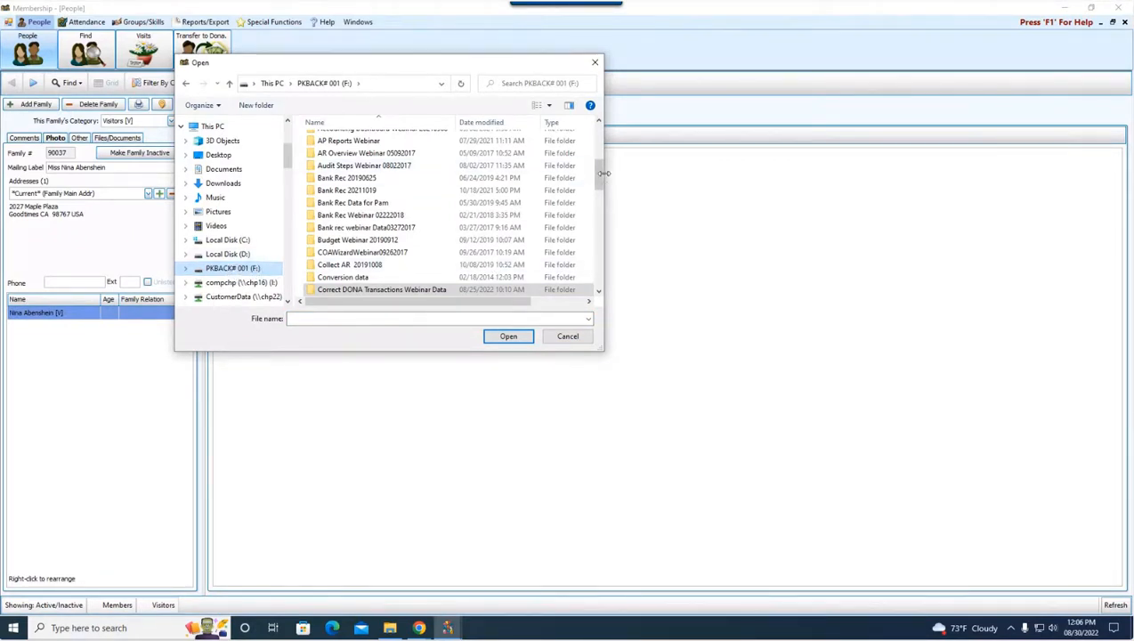
drag(598, 171, 613, 214)
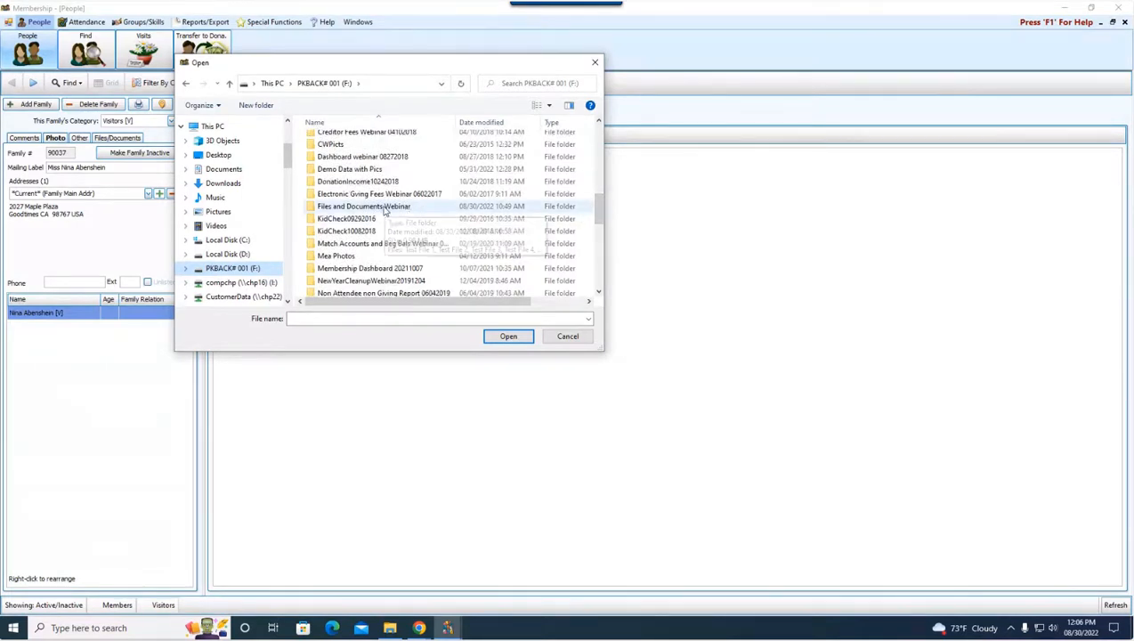
click(385, 208)
double_click(385, 209)
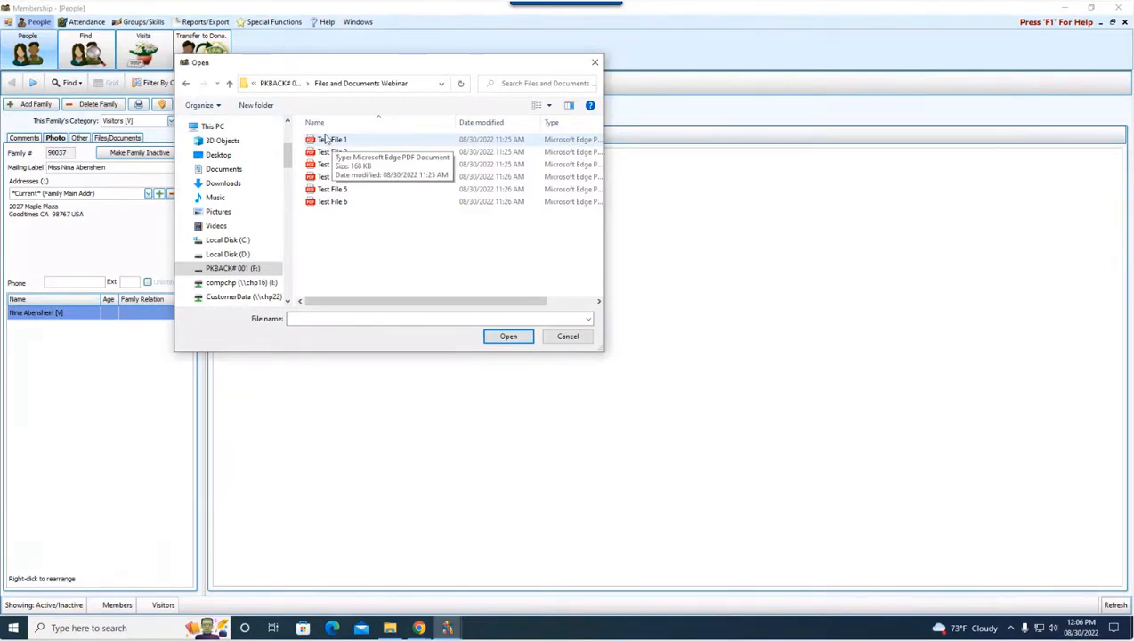
click(327, 140)
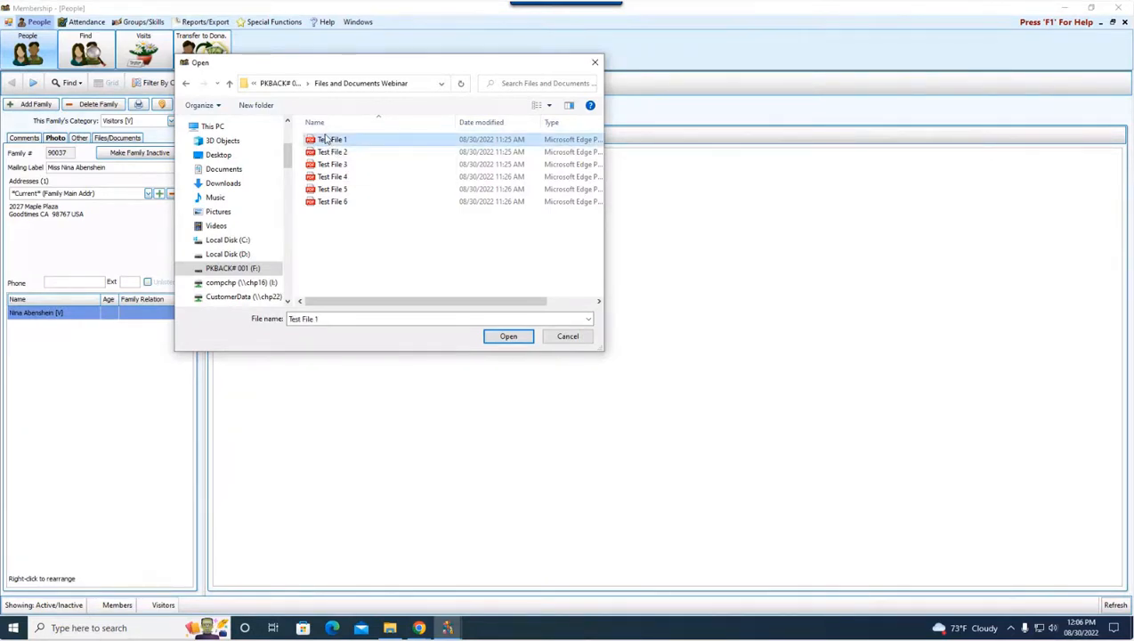
click(337, 202)
click(508, 336)
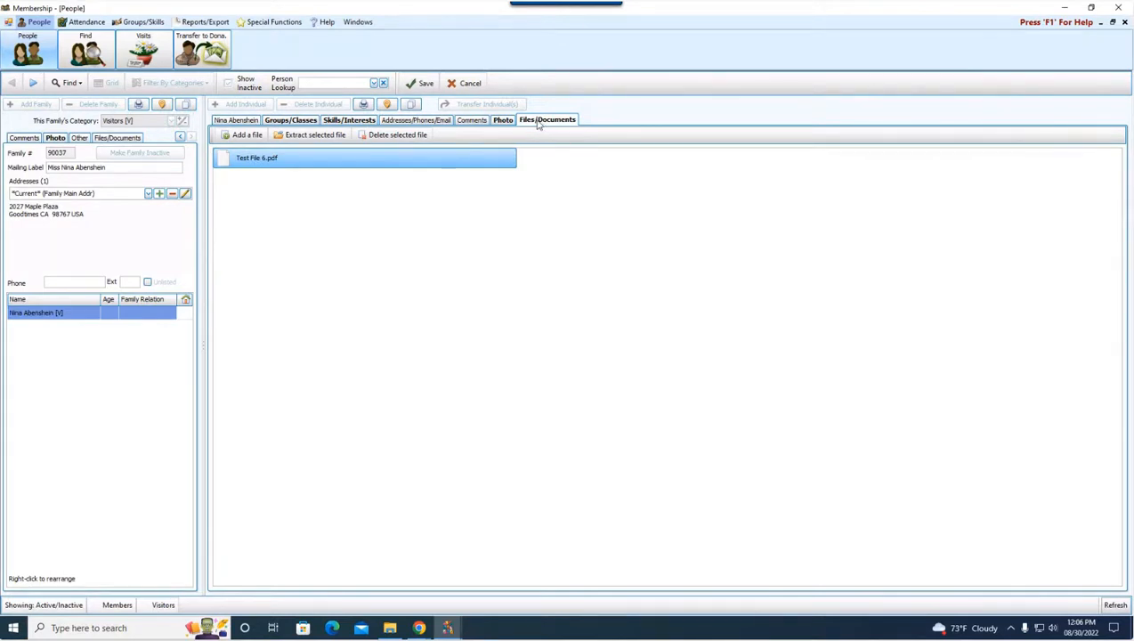
click(424, 85)
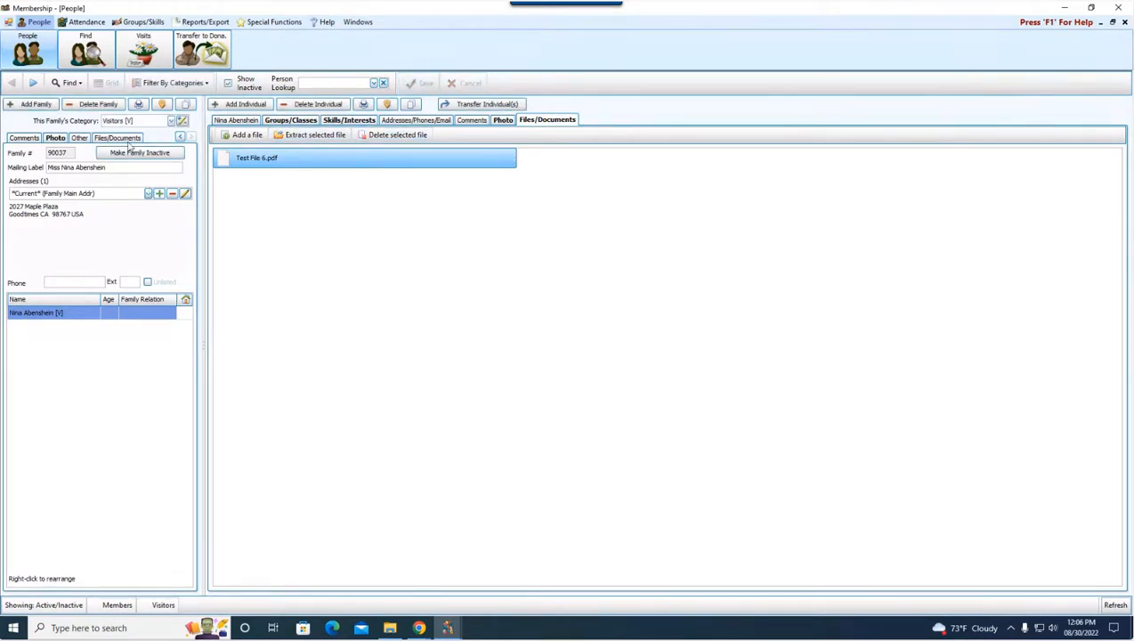
Browse the following family records to compare their Files/Documents with those of the first record
click(33, 83)
click(34, 84)
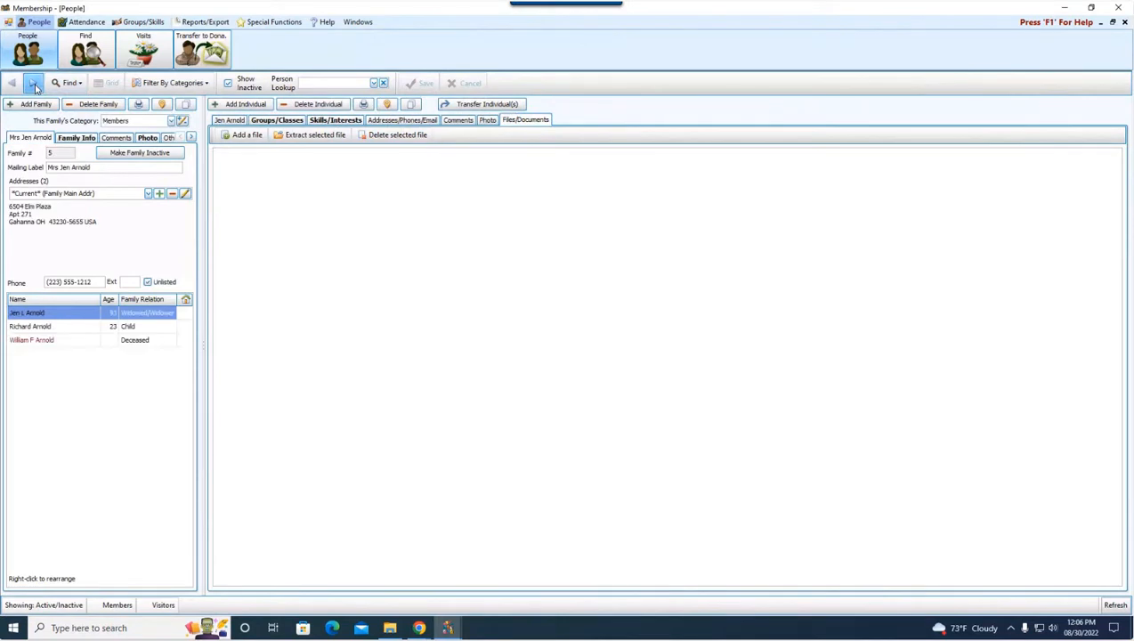
click(34, 83)
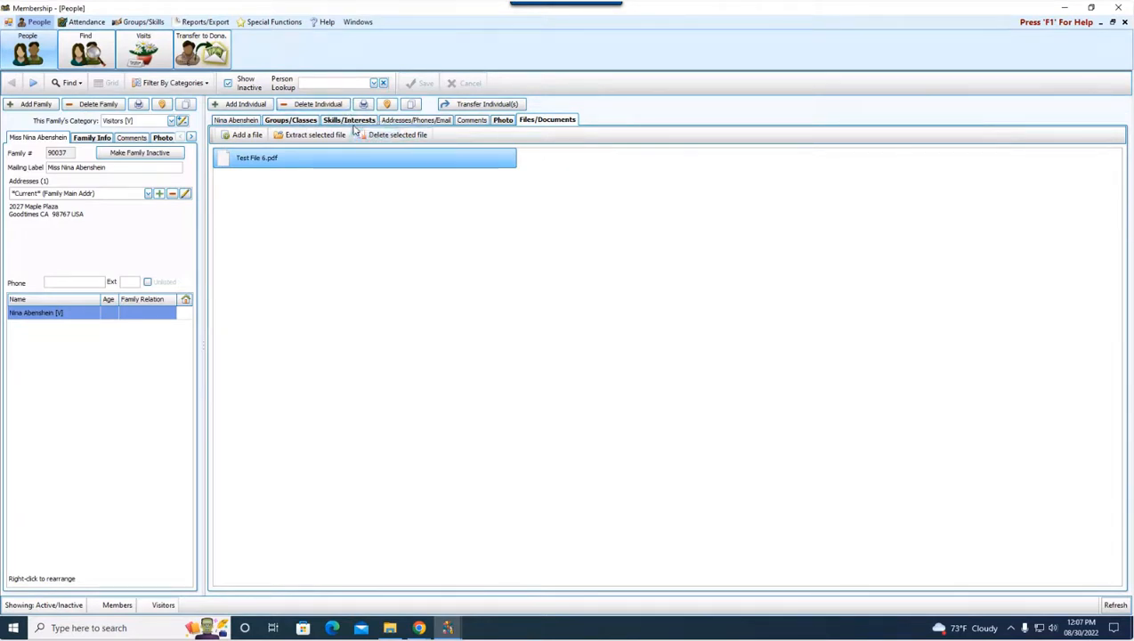
Check the first individual's Photo and Files/Documents, then reveal the remaining family-level sections
click(504, 121)
click(525, 122)
click(191, 138)
click(191, 138)
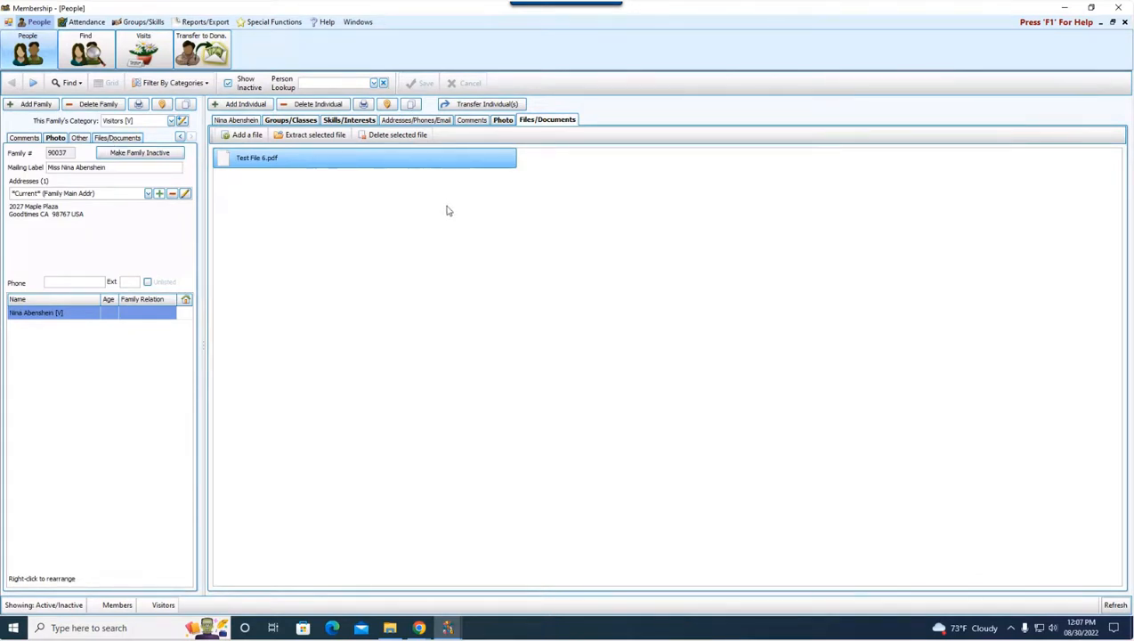
Extract a copy of Test File 6.pdf to the Desktop and open it from there
click(311, 137)
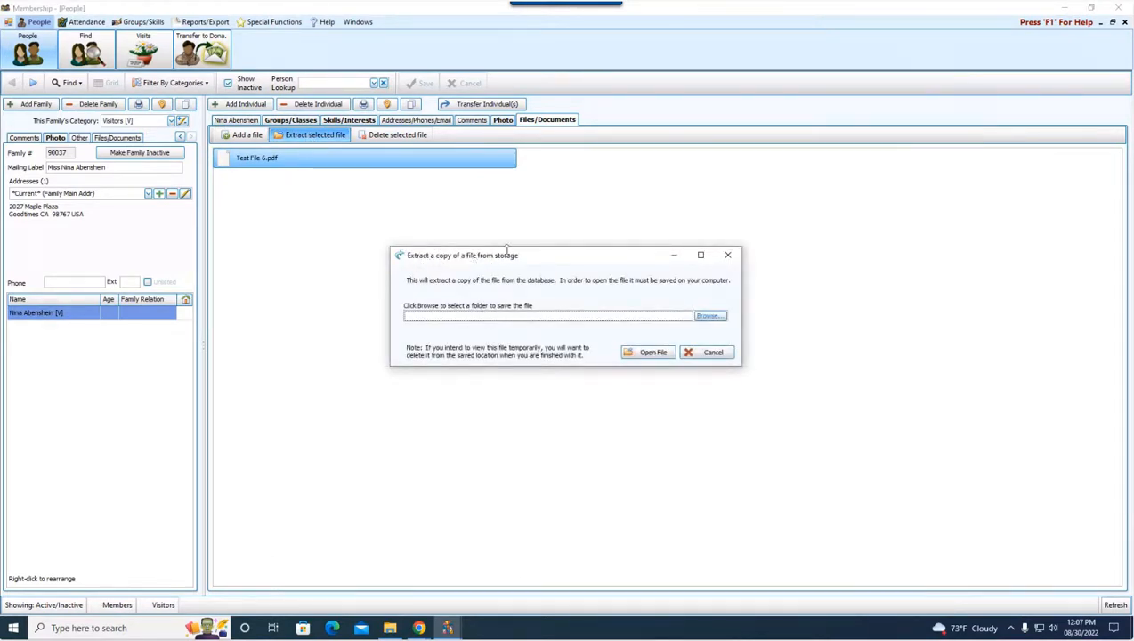
click(708, 317)
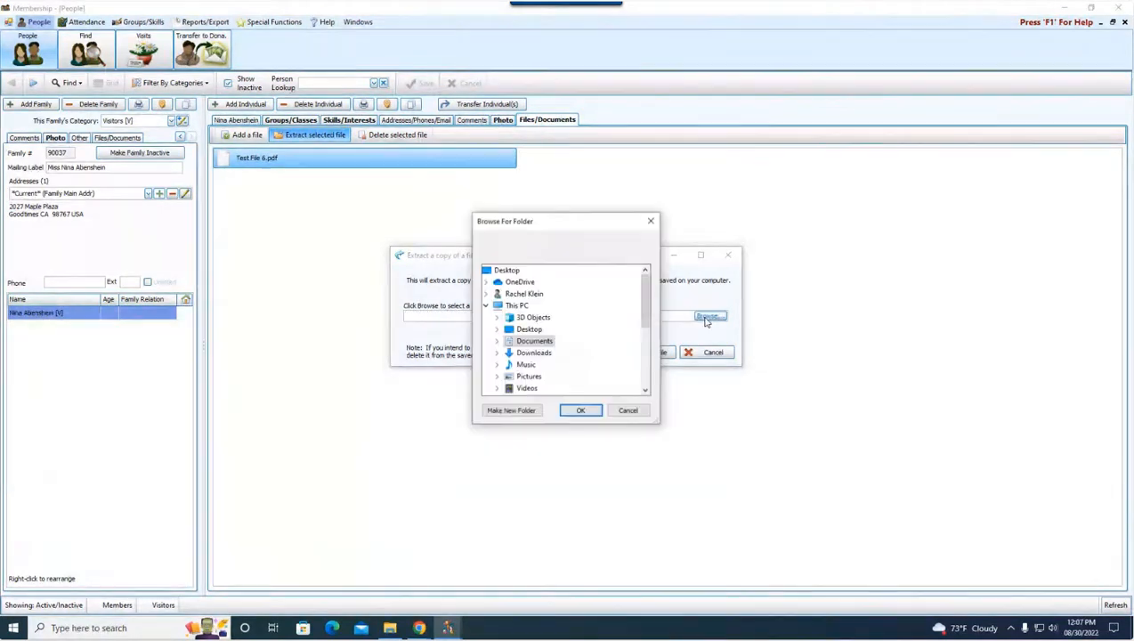
click(512, 271)
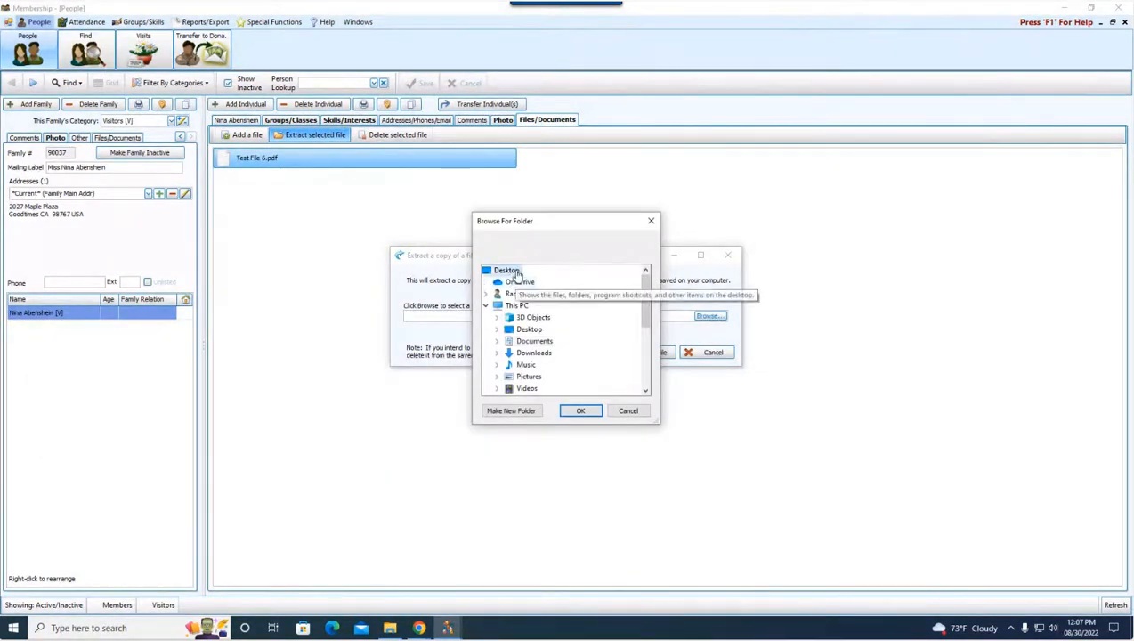
click(583, 412)
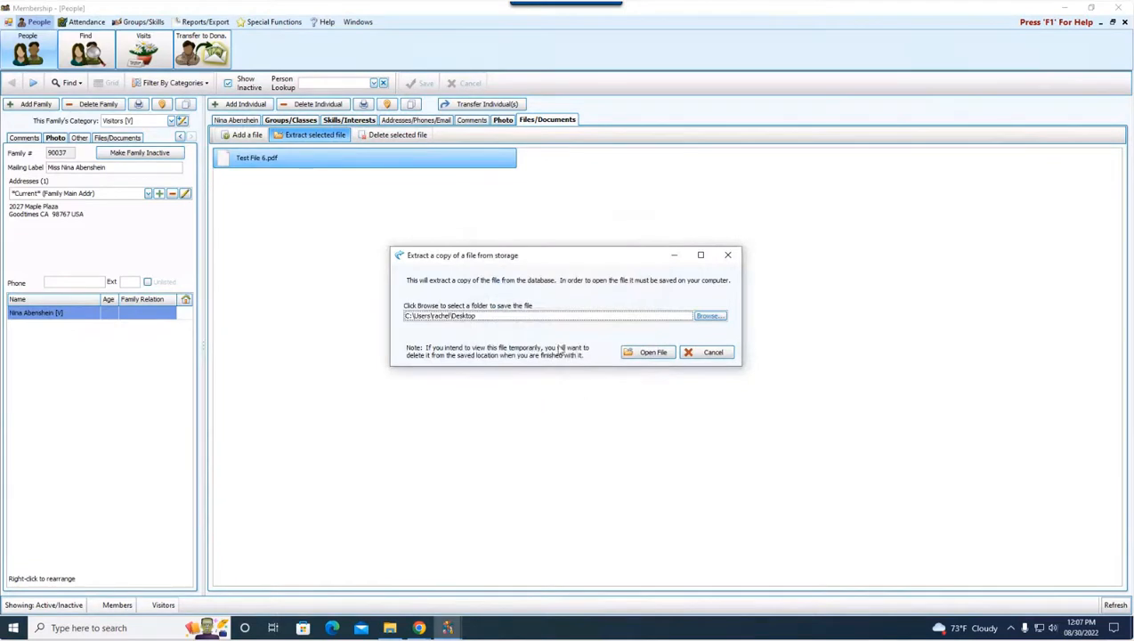
click(651, 353)
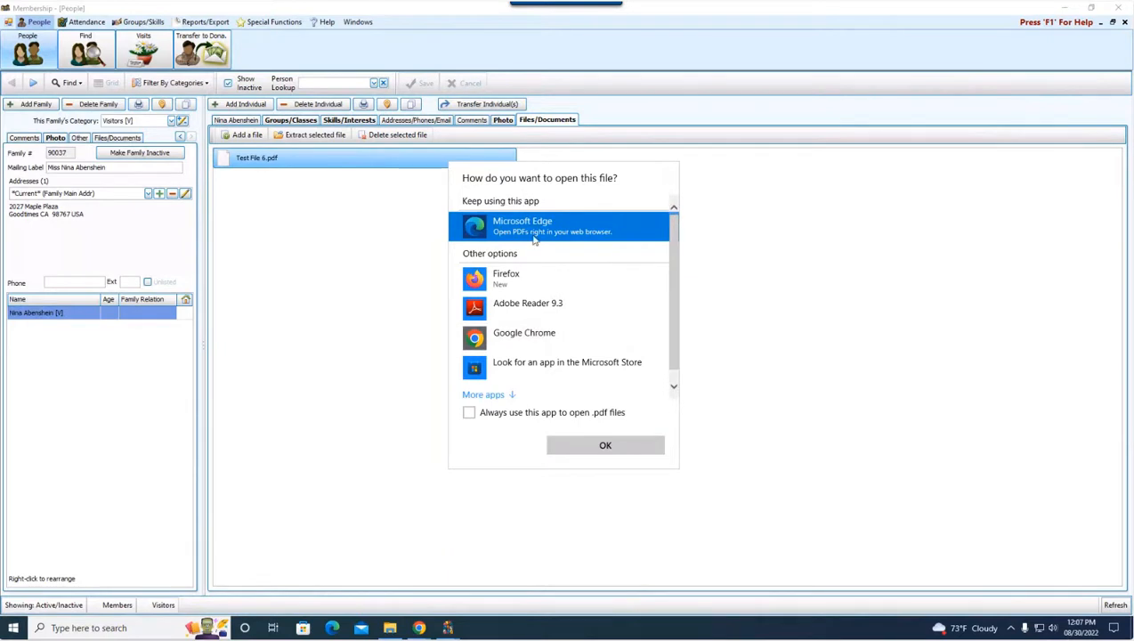
View the extracted PDF in Adobe Reader 9.3 and close it
click(537, 305)
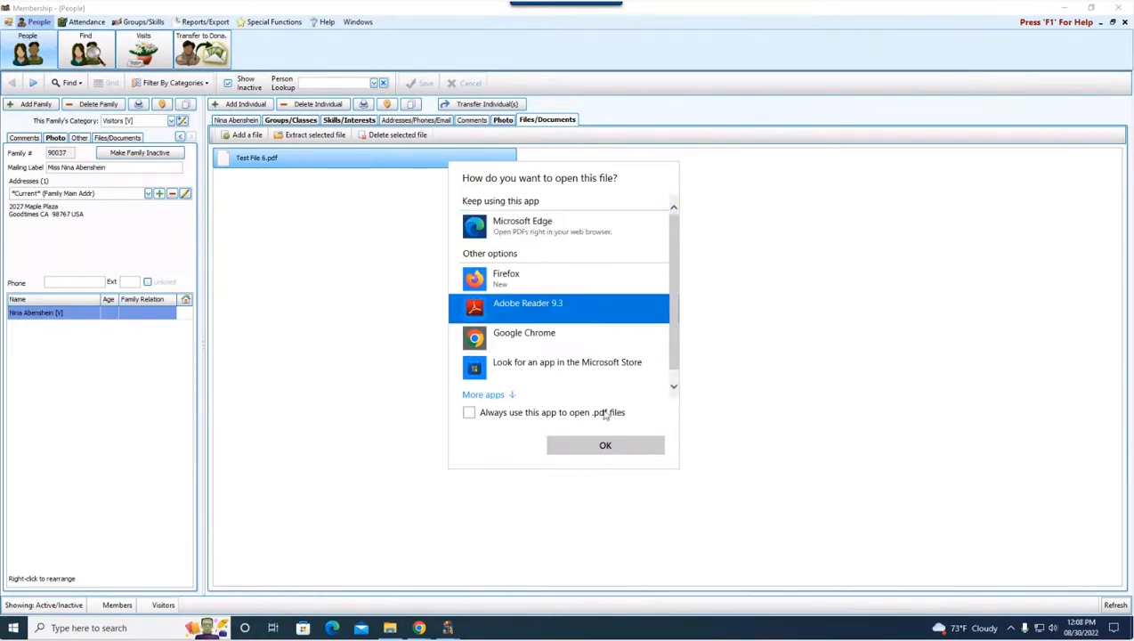
click(606, 445)
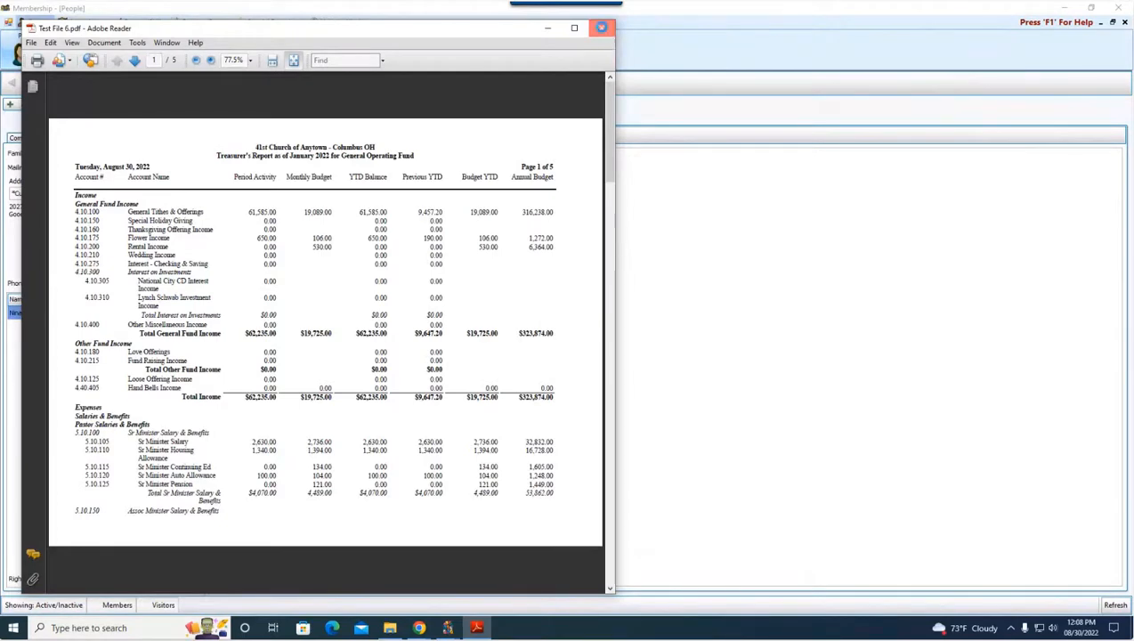
click(604, 32)
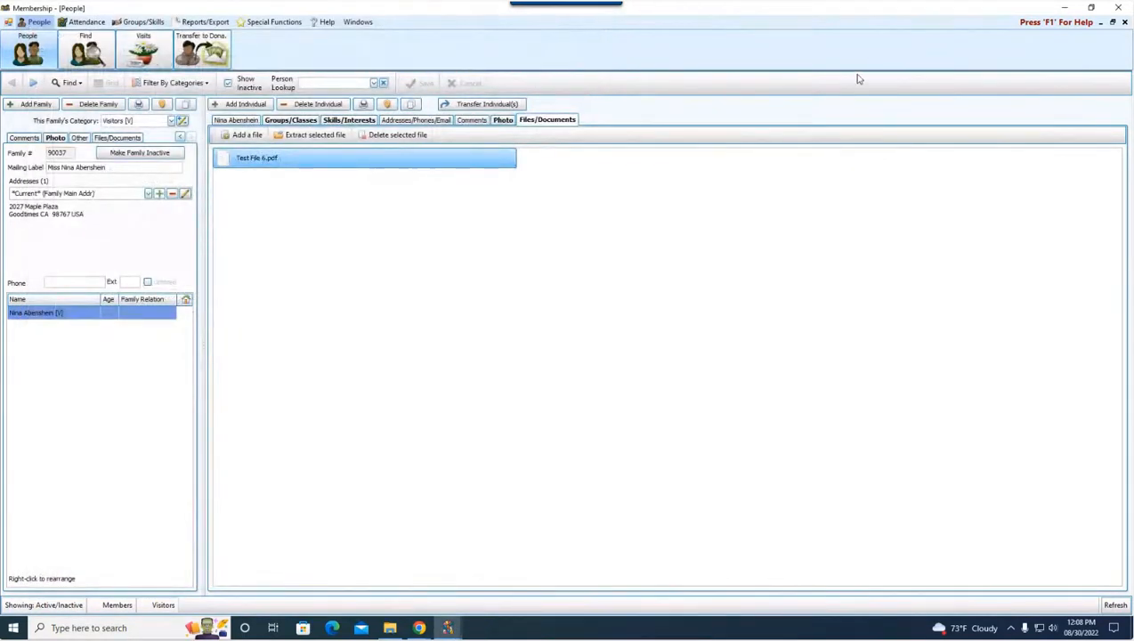
Delete the extracted Test File 6 copy from the Windows desktop and return to the Membership window
click(1059, 8)
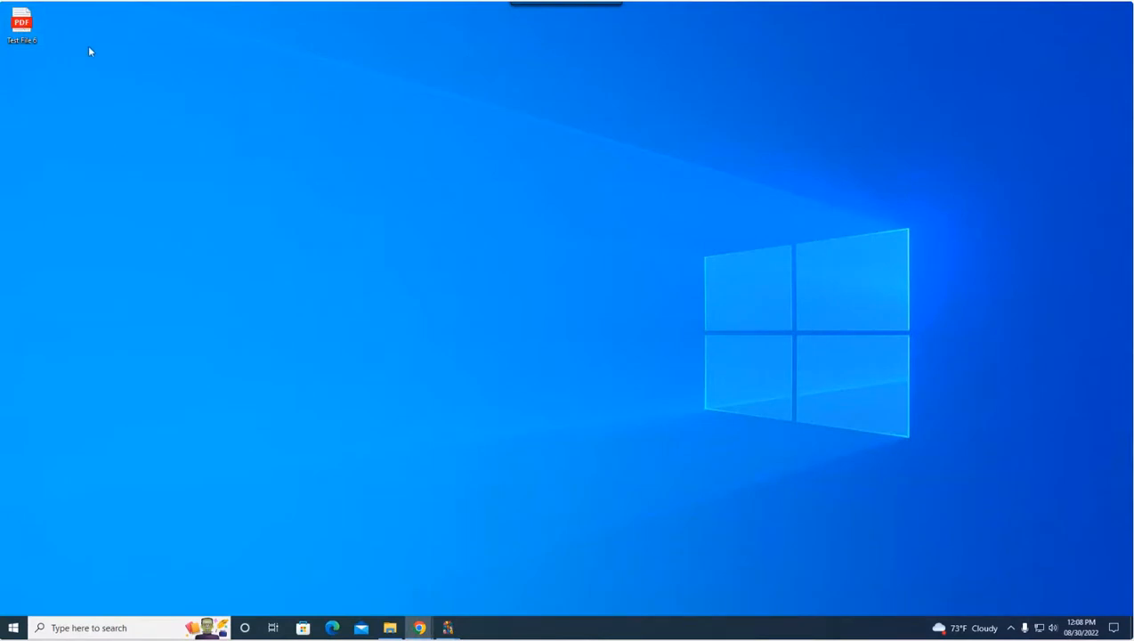
drag(41, 27, 178, 134)
drag(554, 311, 588, 358)
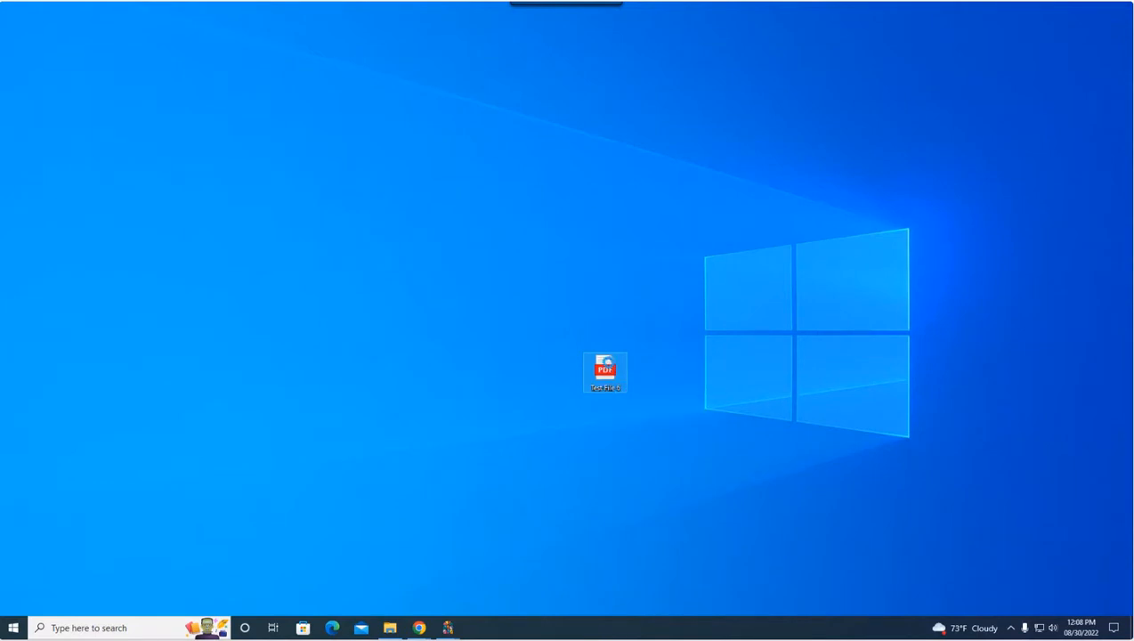
right_click(582, 353)
click(648, 533)
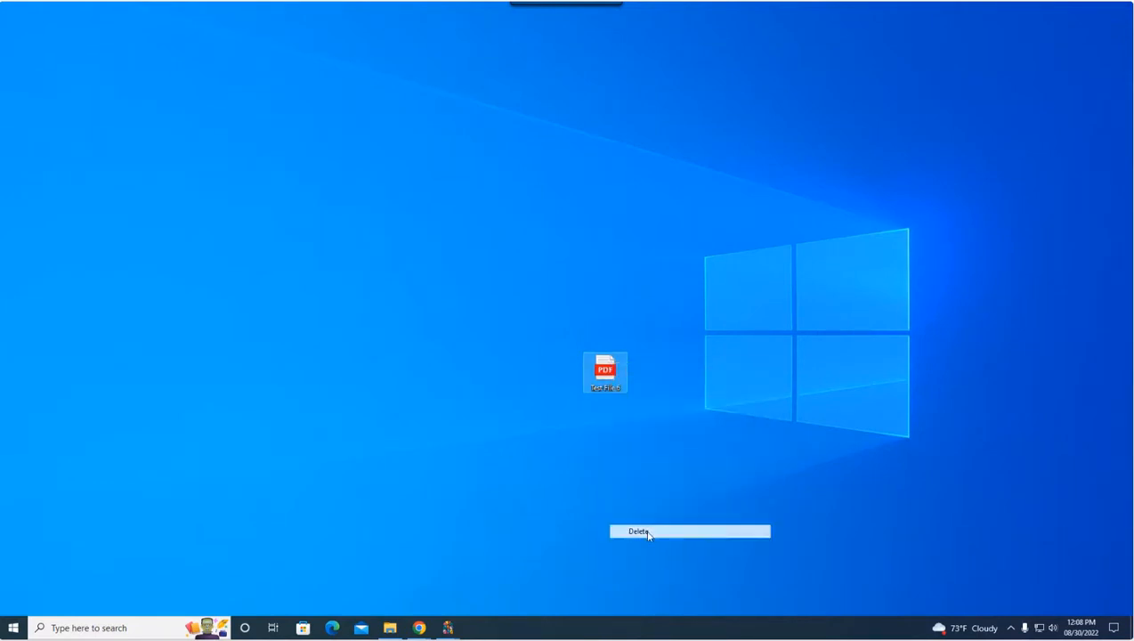
mouse_move(487, 623)
click(484, 585)
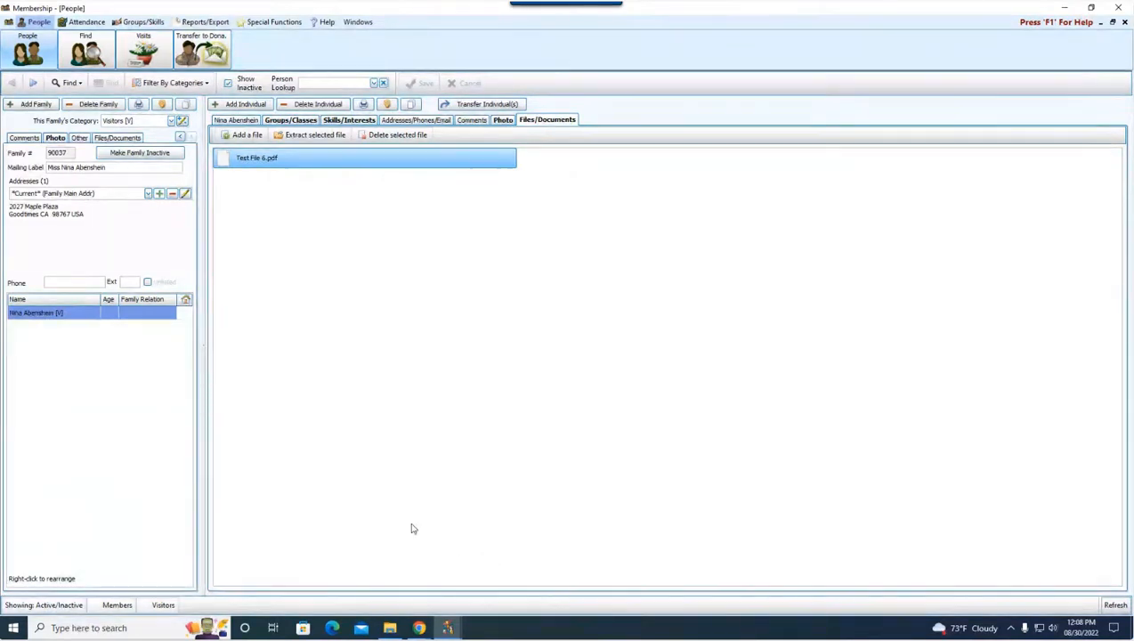
Delete the stored Test File 6.pdf from the individual's Files/Documents and save the record
click(385, 136)
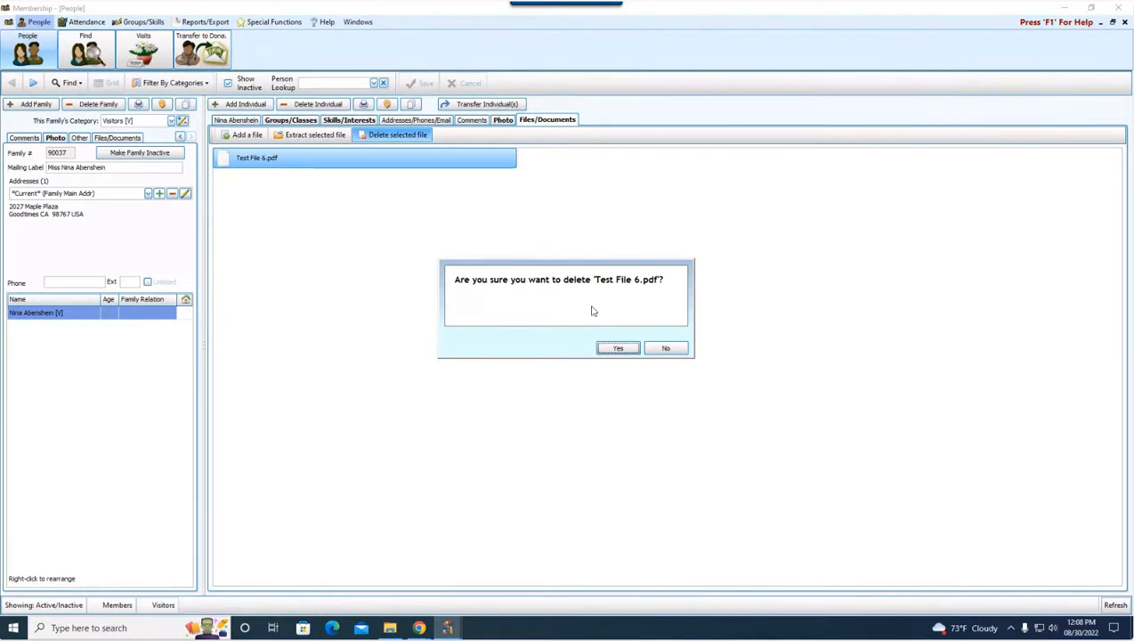
click(621, 349)
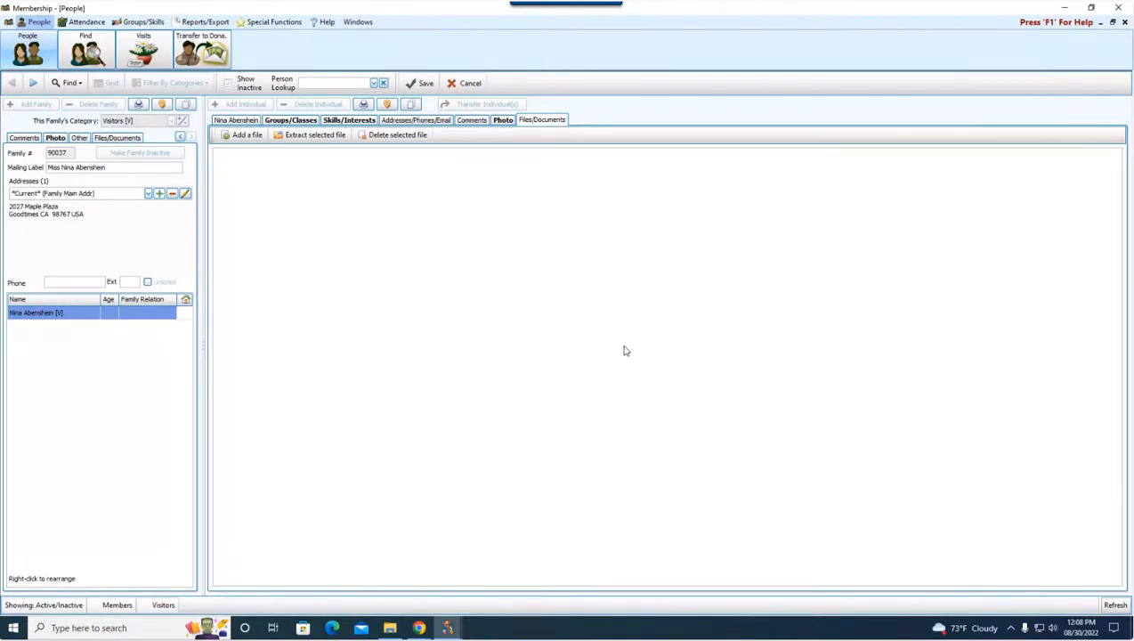
click(424, 85)
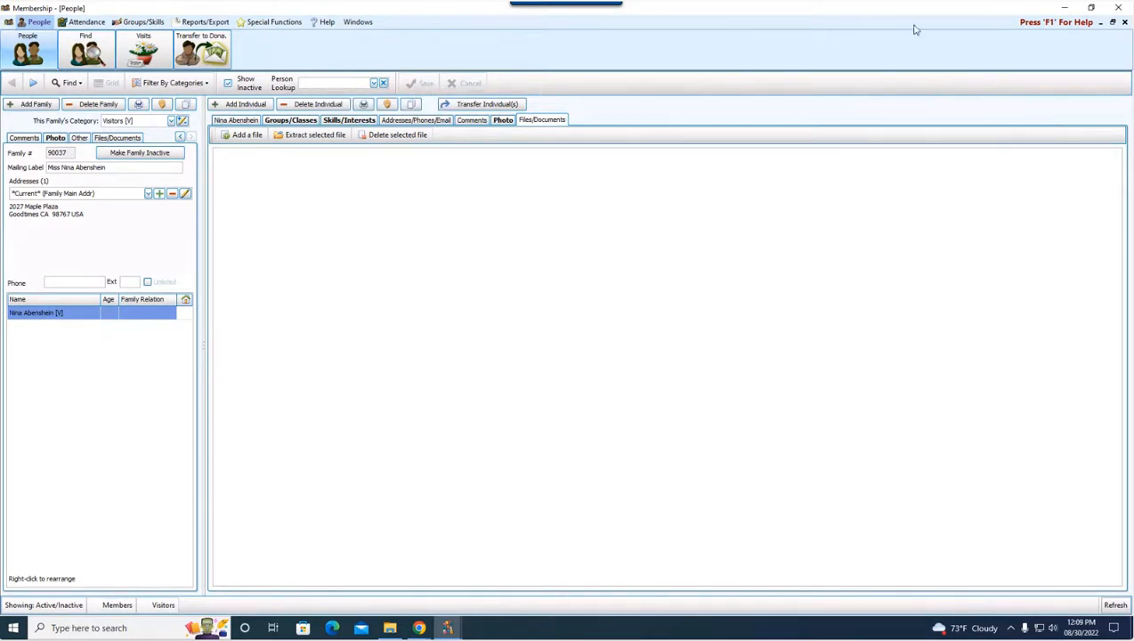
Close the Membership module and open Manage Givers in the Donations module
click(1124, 22)
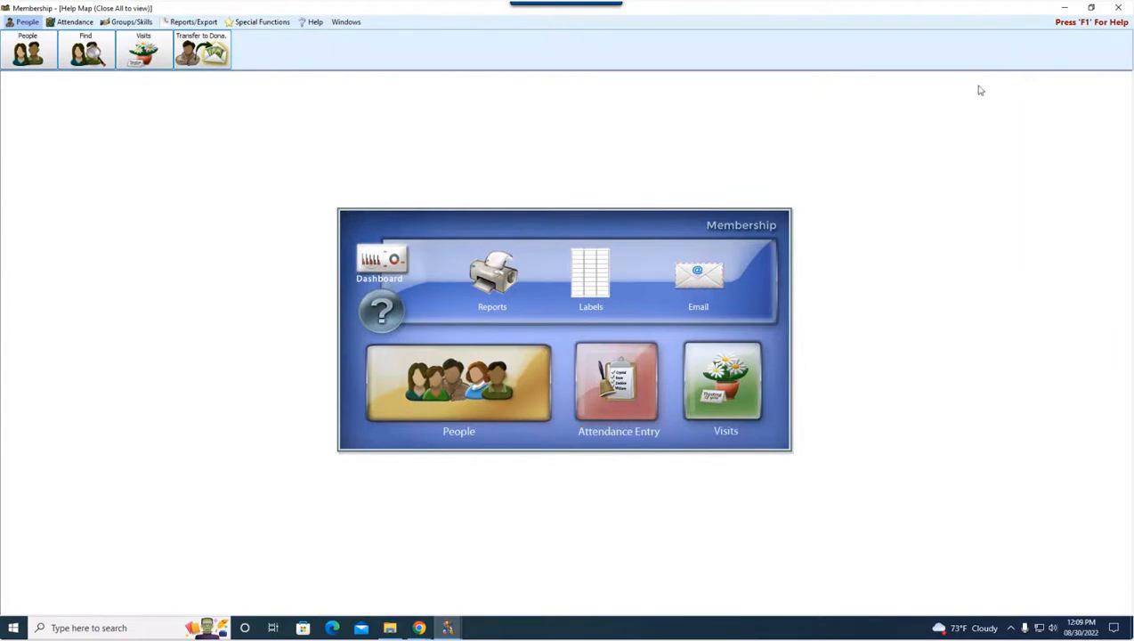
click(1118, 8)
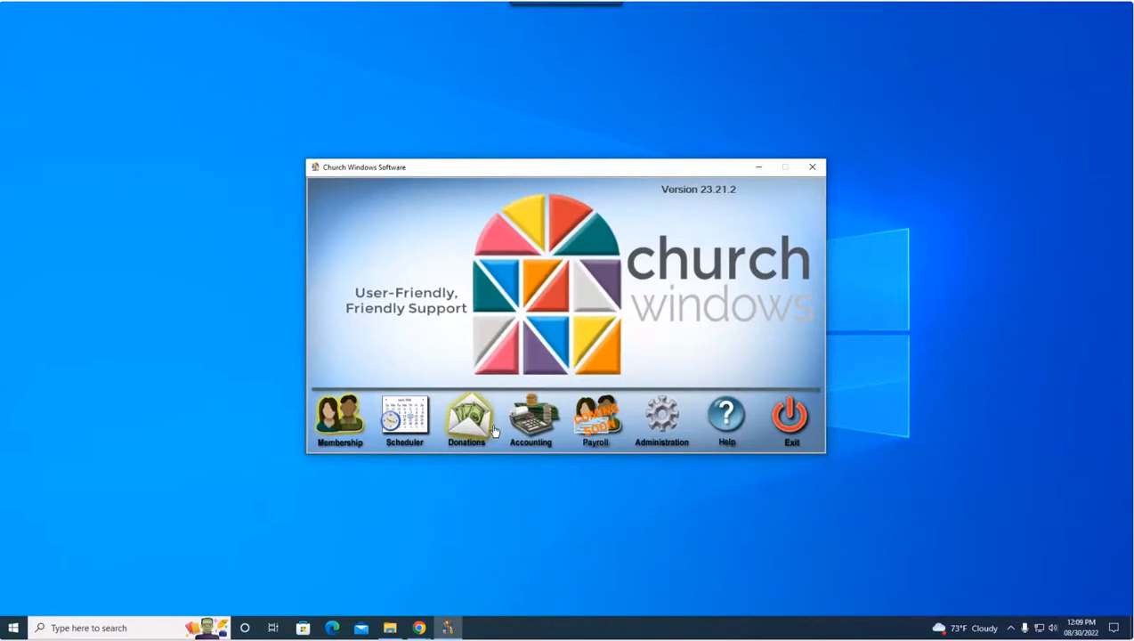
click(467, 431)
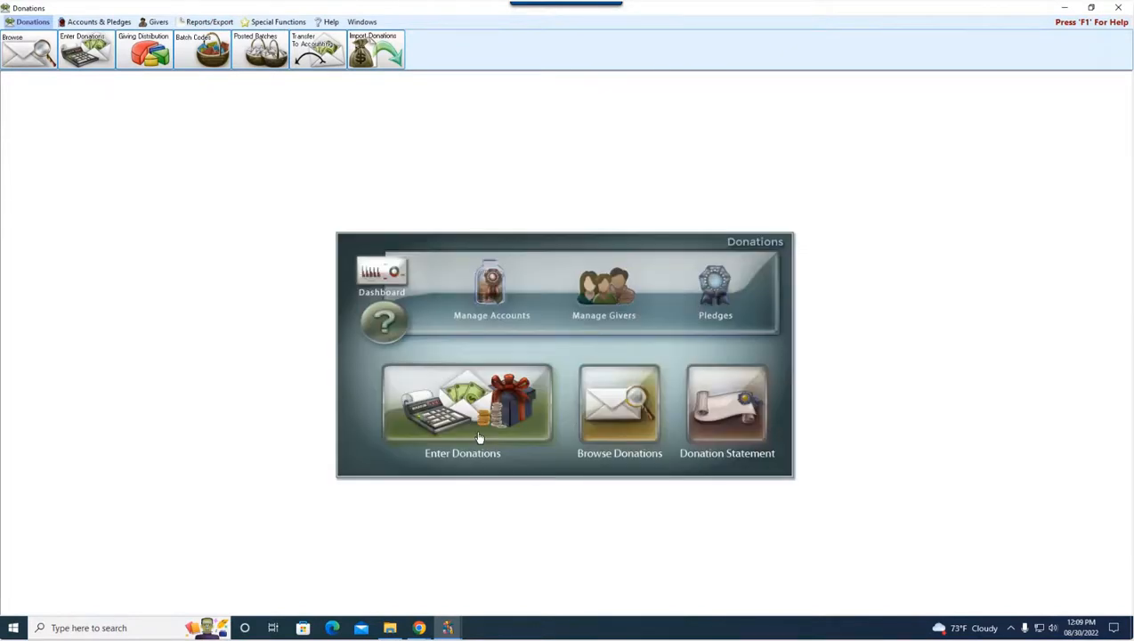
click(606, 289)
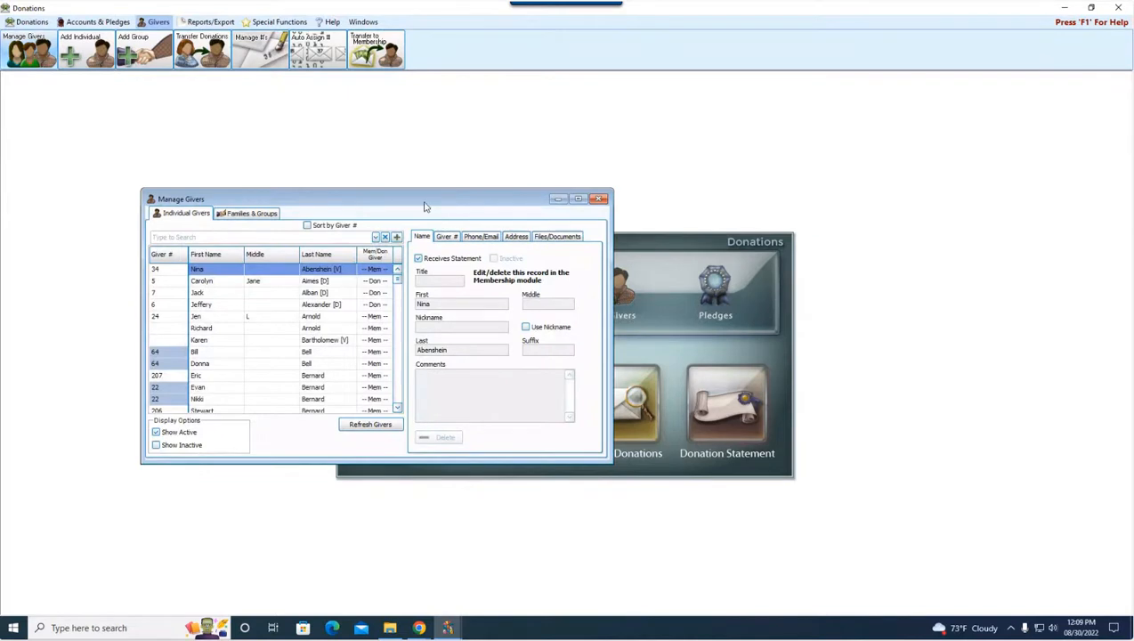
Move and enlarge the Manage Givers window and compare the Name details of the first two individual givers
drag(426, 208, 601, 230)
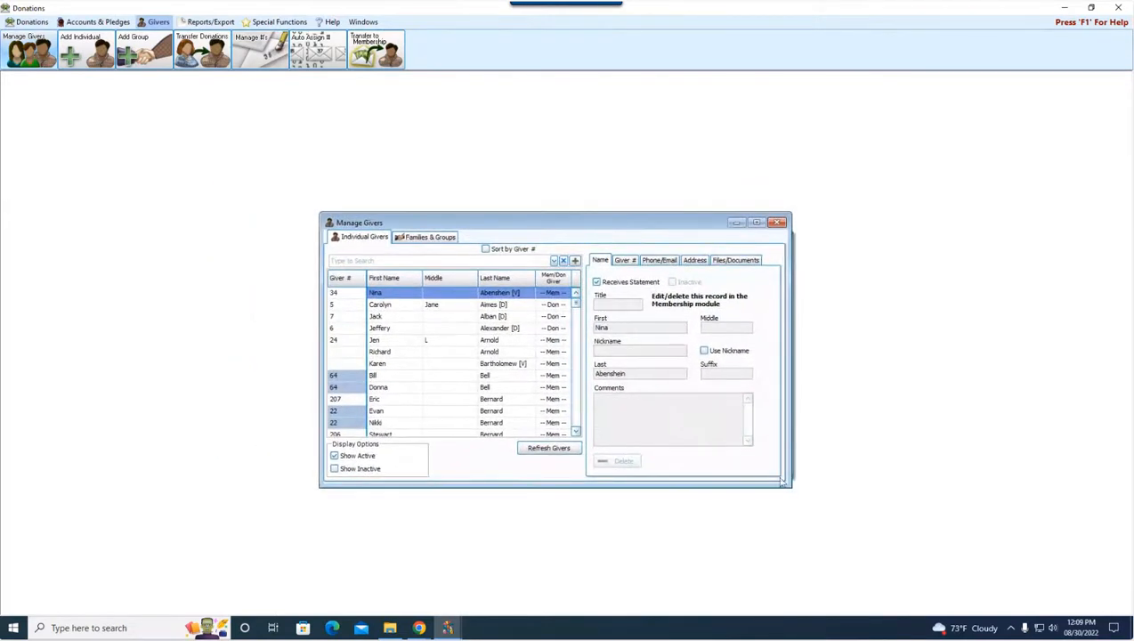
drag(787, 486, 865, 549)
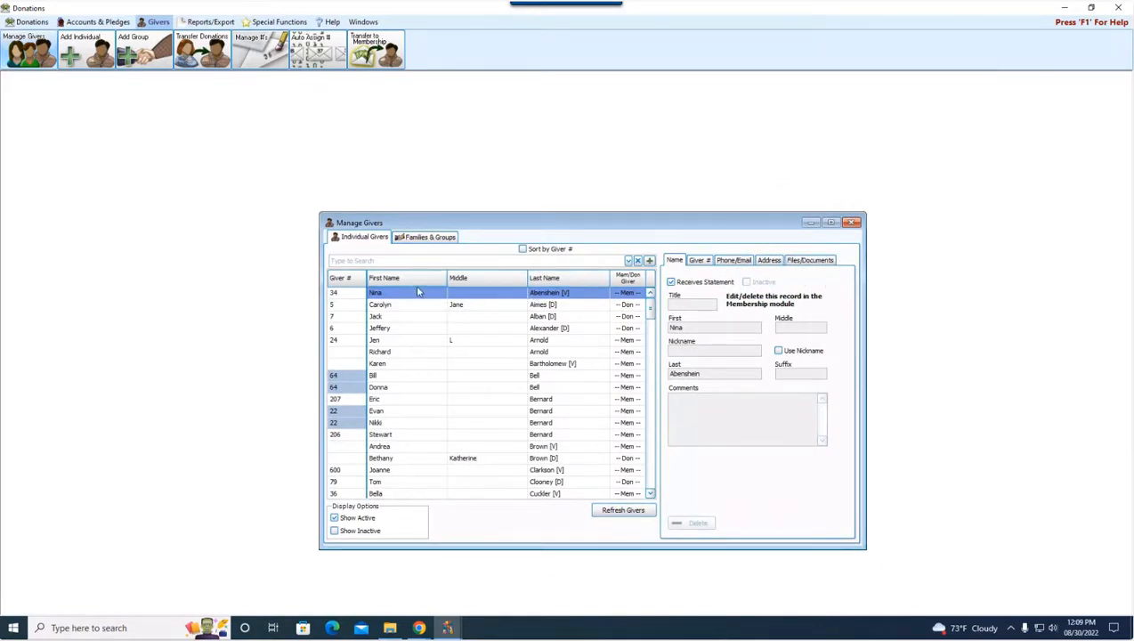
click(561, 305)
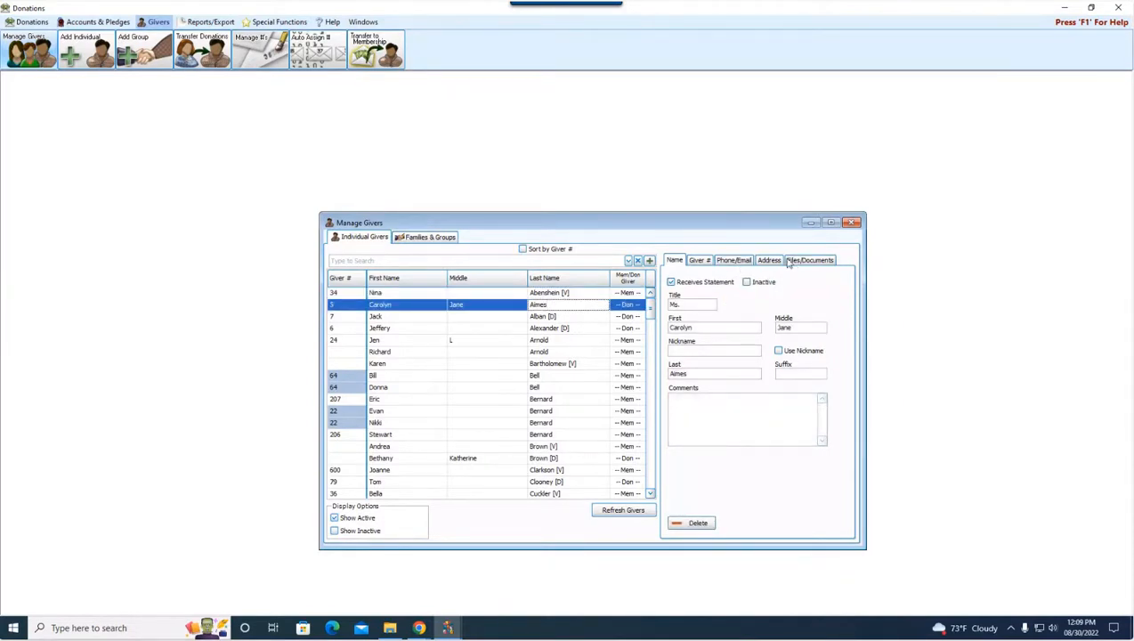
click(568, 296)
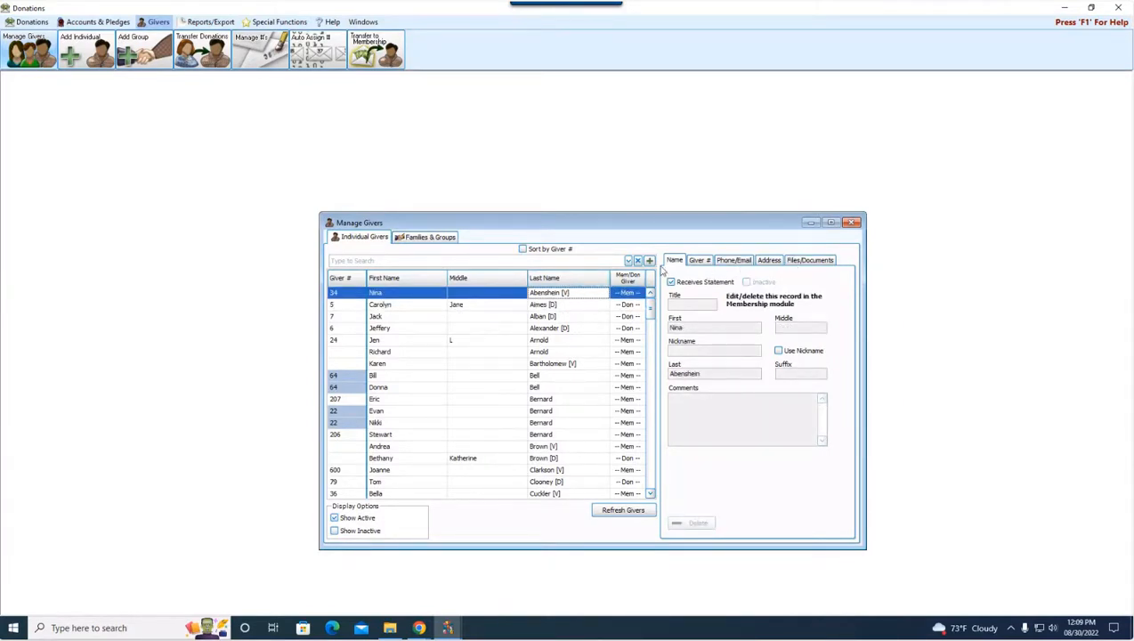
Close Manage Givers and return to the individual's Files/Documents in the Membership module's People records
click(852, 222)
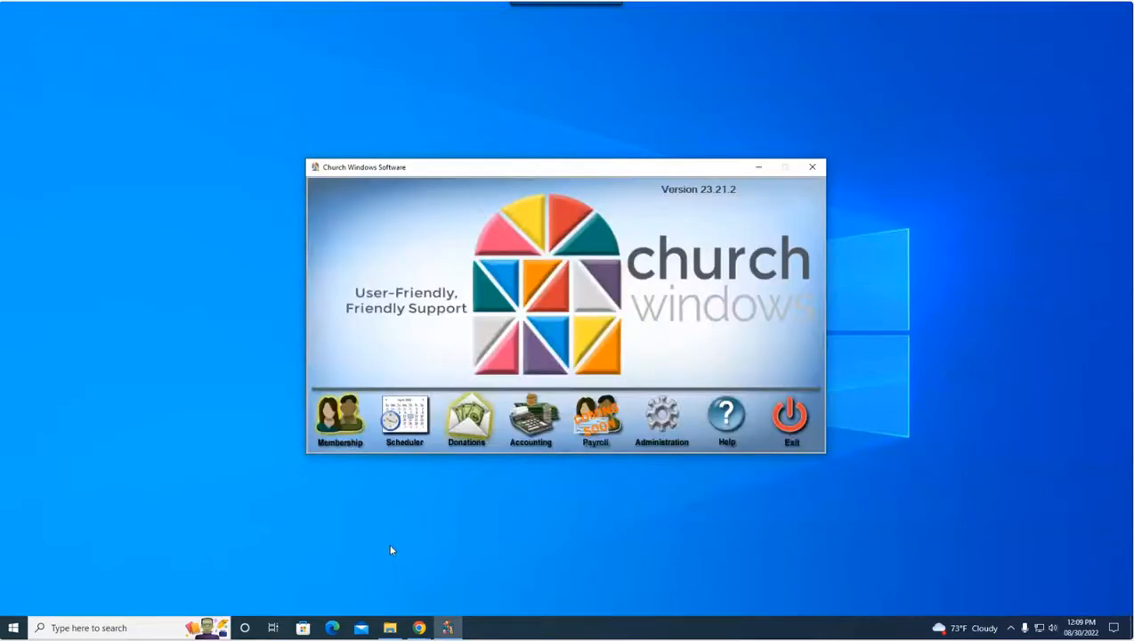
click(337, 427)
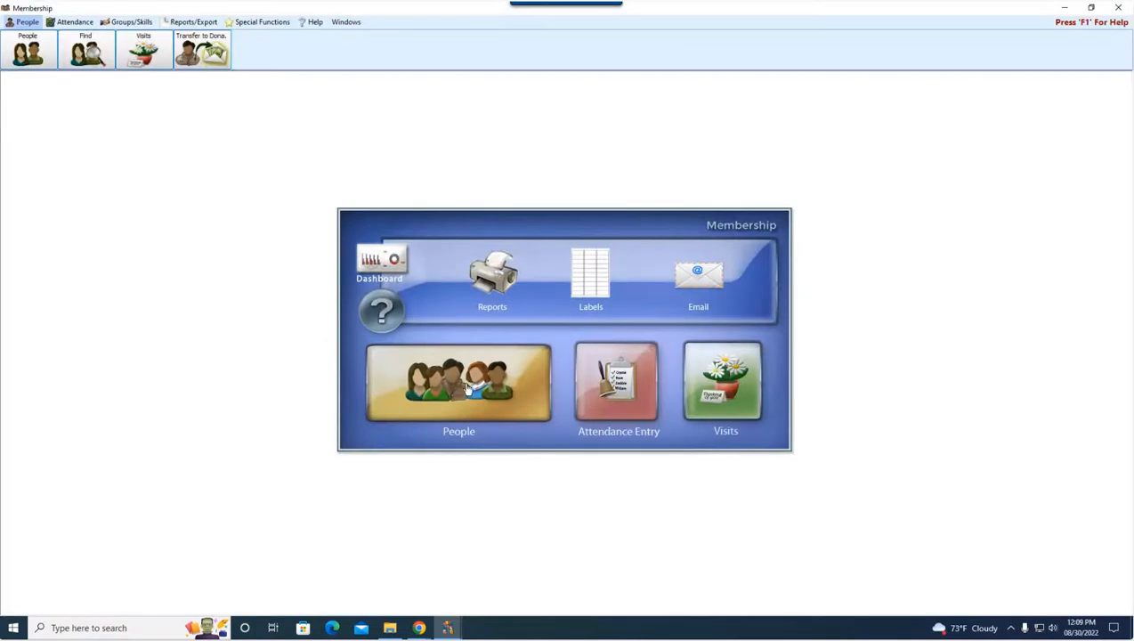
click(467, 386)
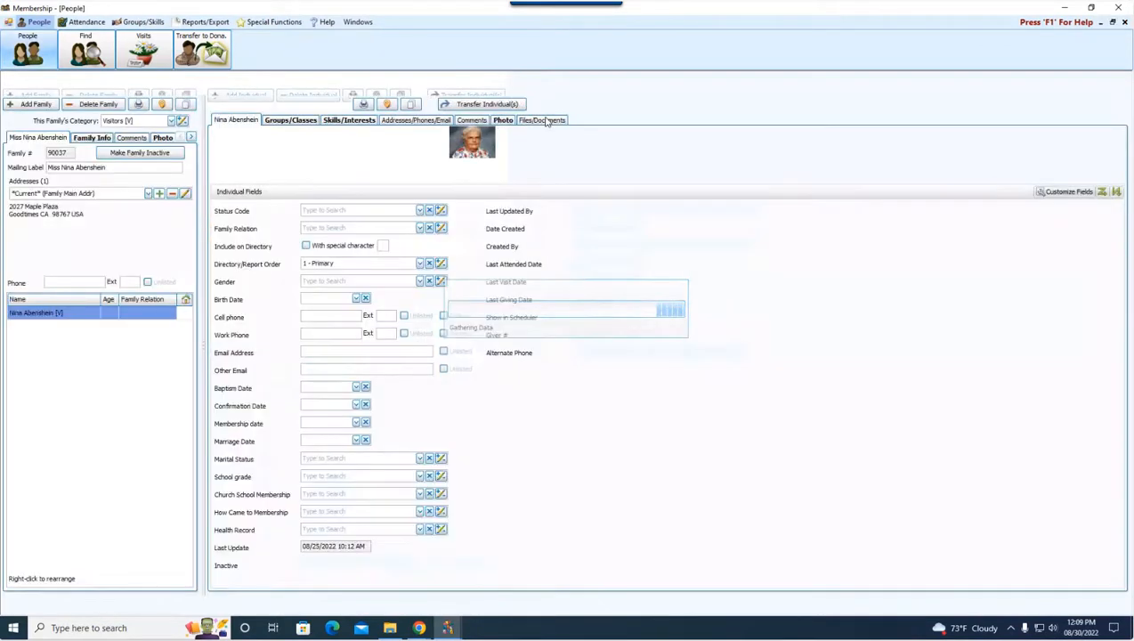
click(545, 120)
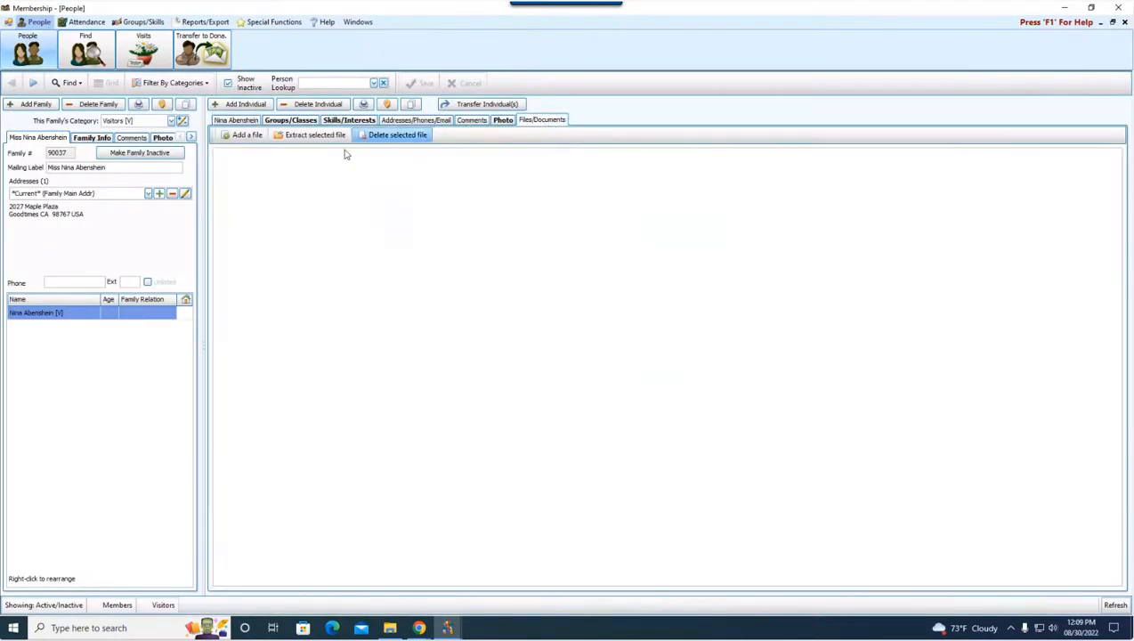
Attach Test File 1 to the individual's Files/Documents in Membership
click(256, 138)
click(332, 140)
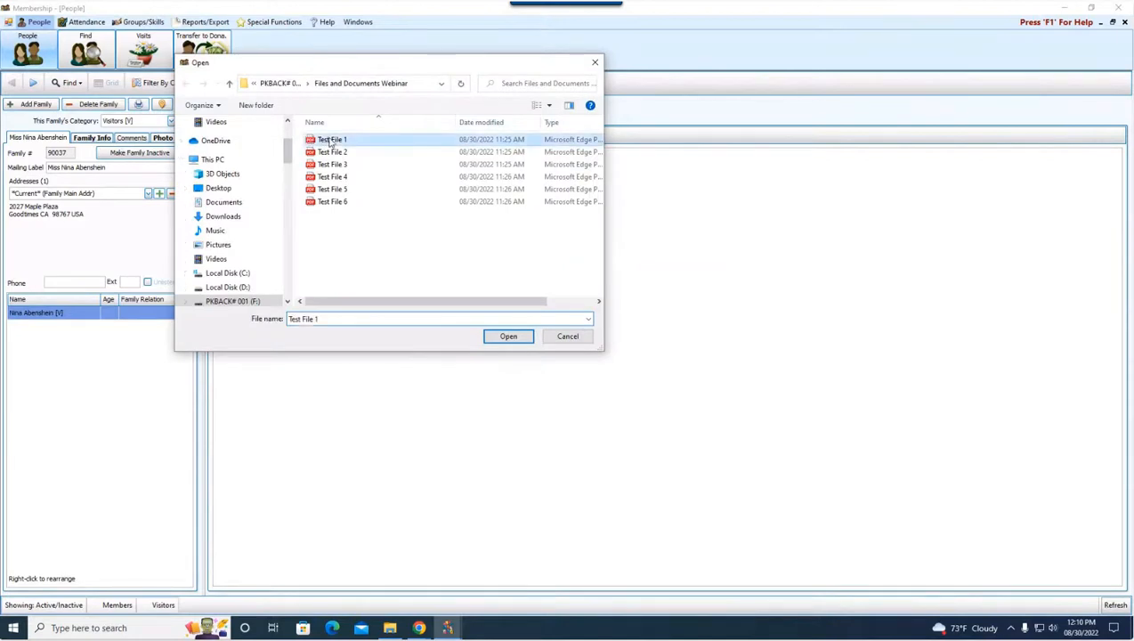
click(505, 334)
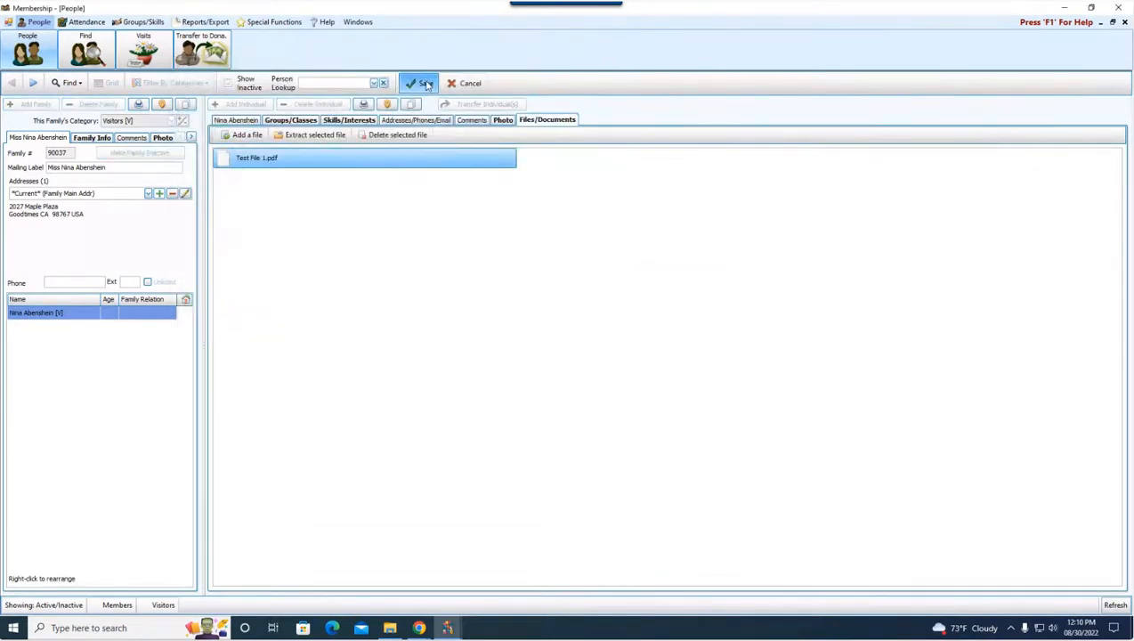
Close Membership and open the same individual's Files/Documents under Manage Givers in the Donations module
click(1124, 22)
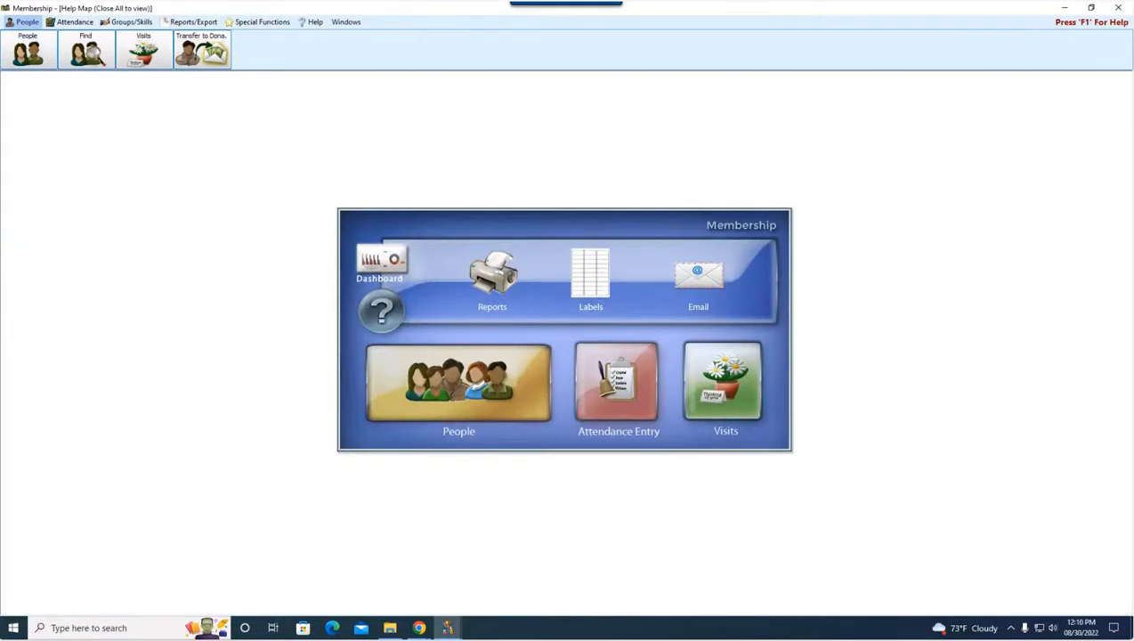
click(1119, 8)
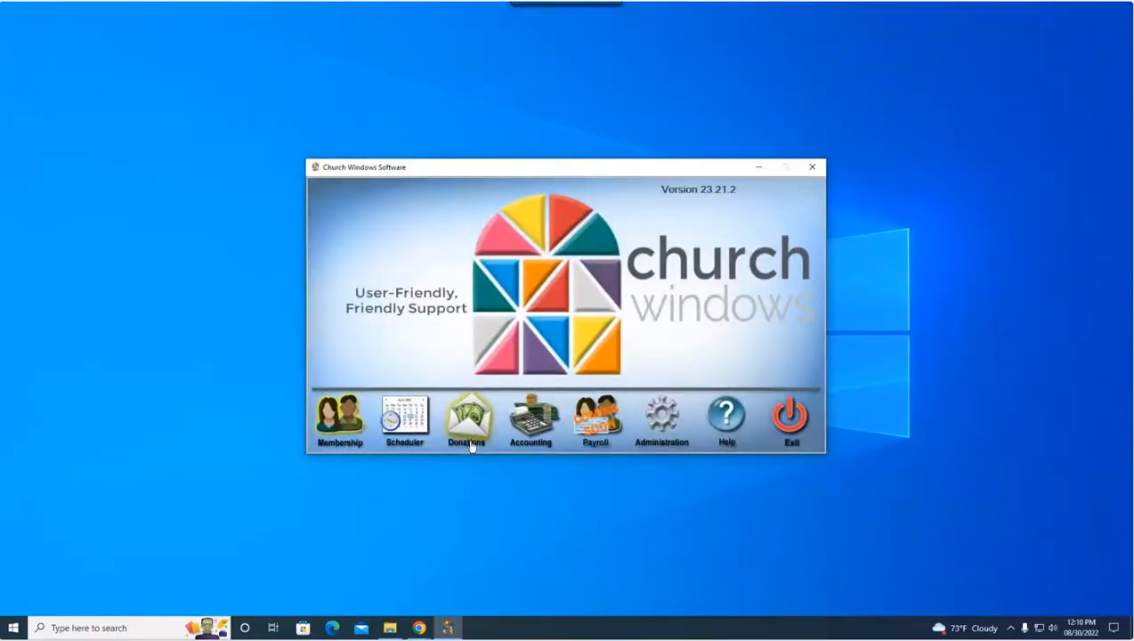
click(473, 422)
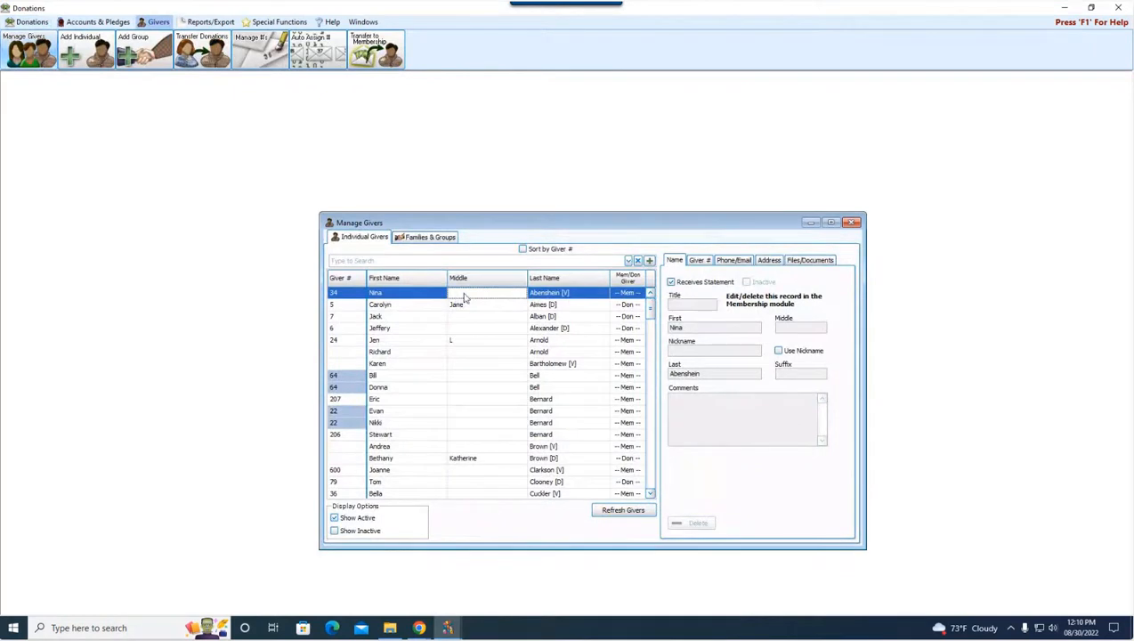
click(799, 259)
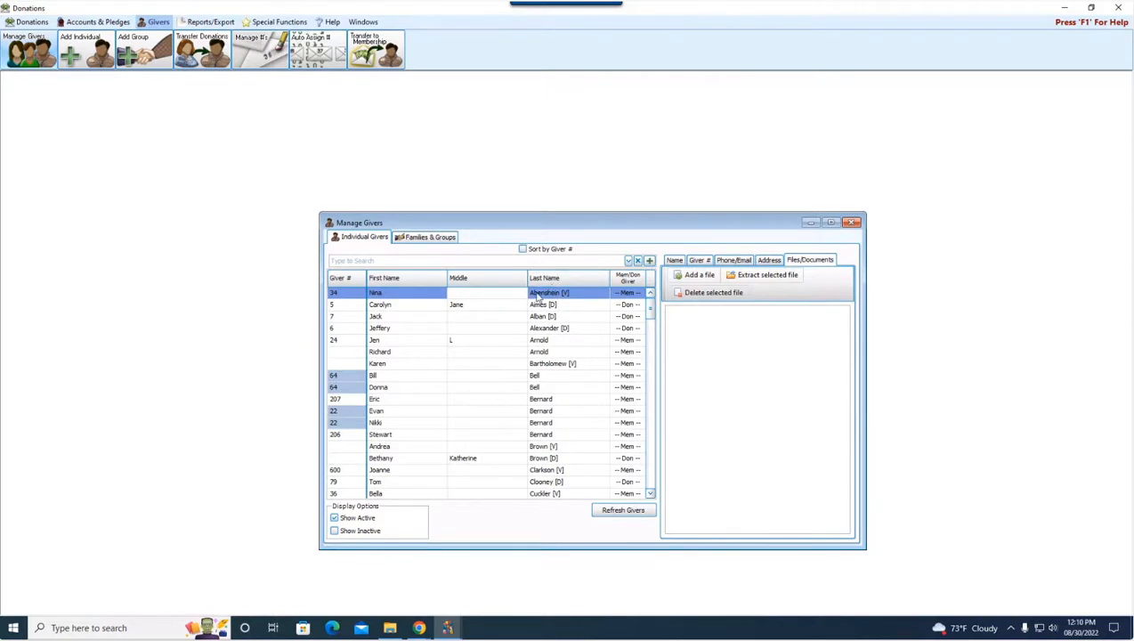
click(415, 293)
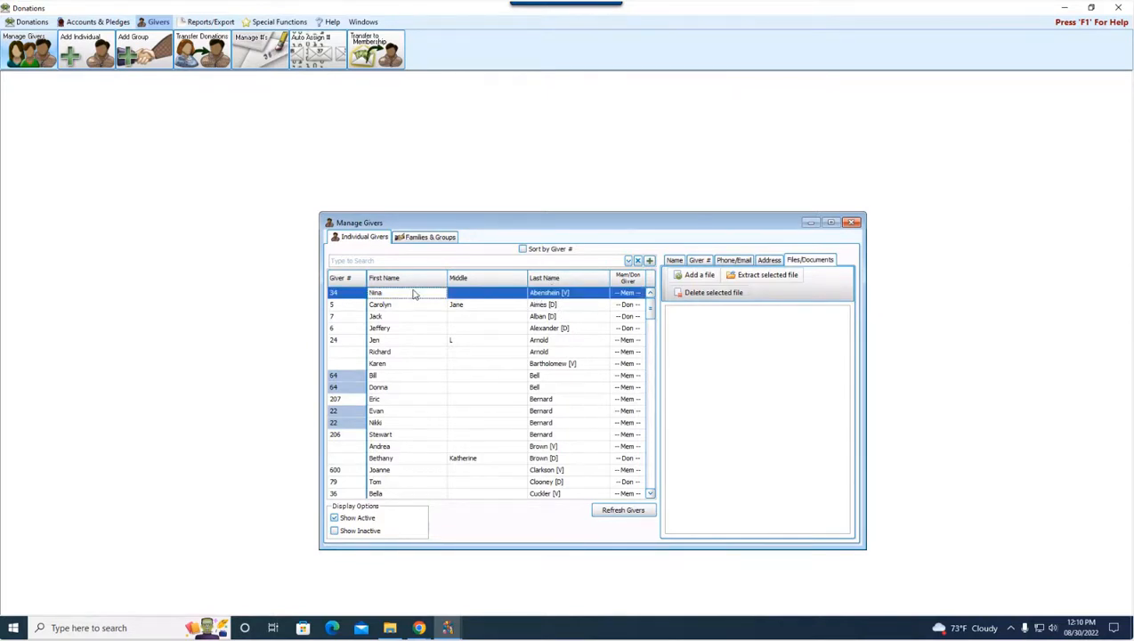
Attach Test File 1 from the Files and Documents Webinar folder to the first individual giver's Files/Documents
click(700, 276)
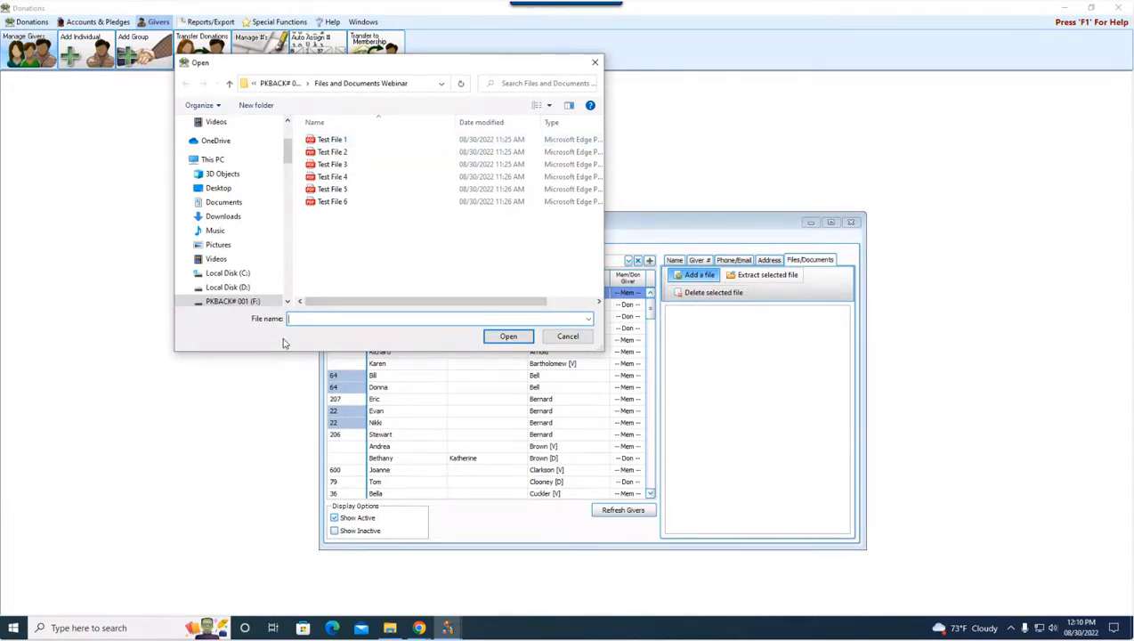
click(580, 340)
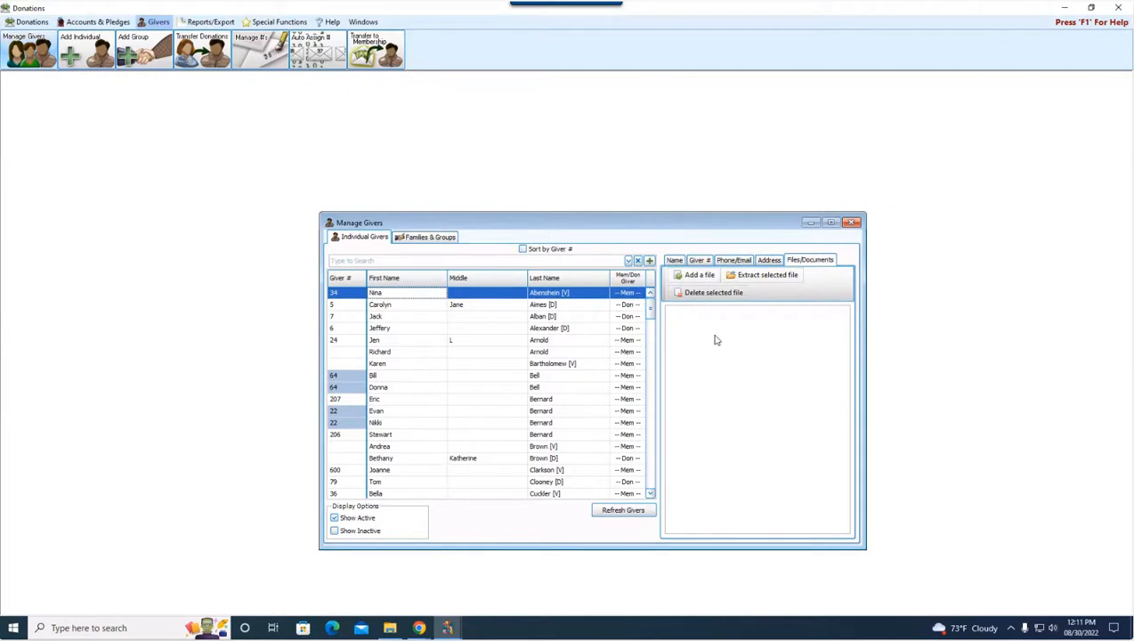
click(694, 276)
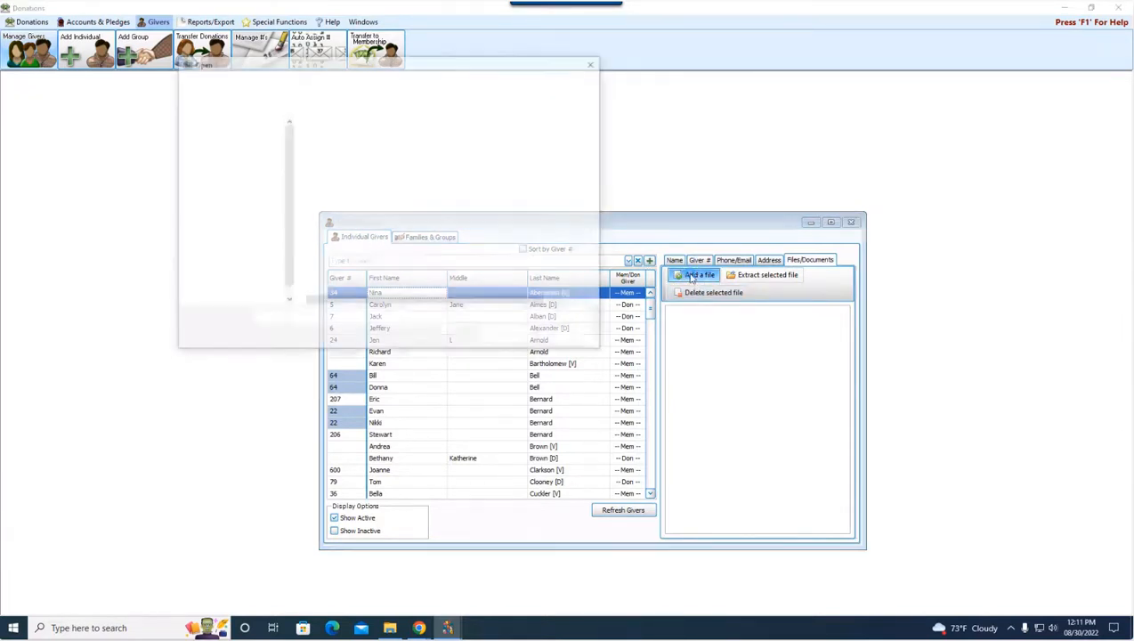
click(346, 140)
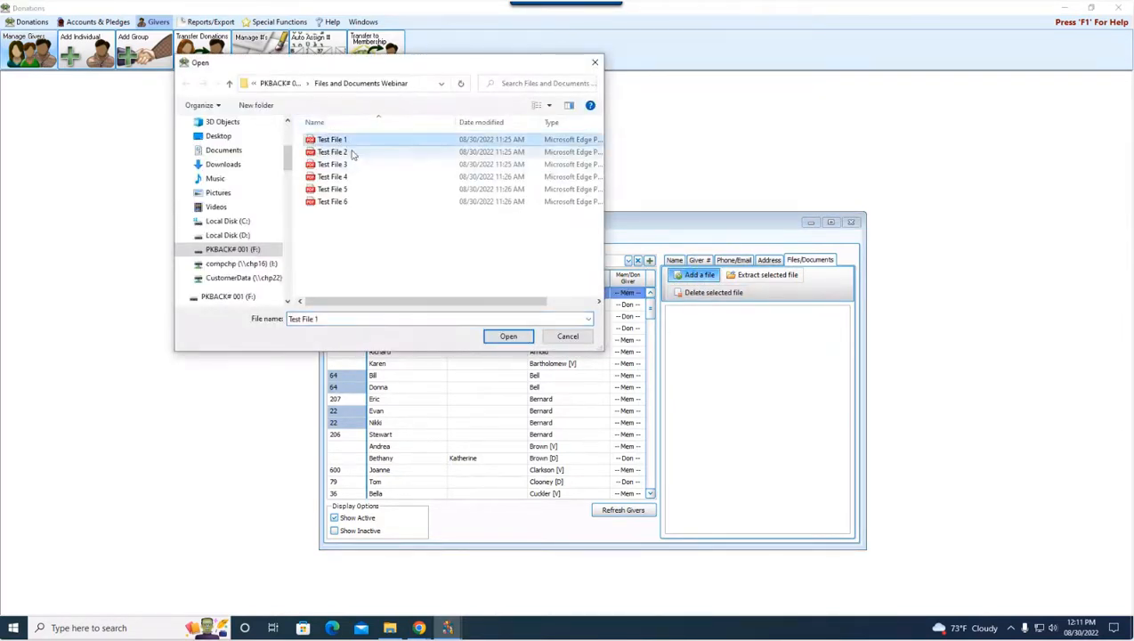
click(332, 204)
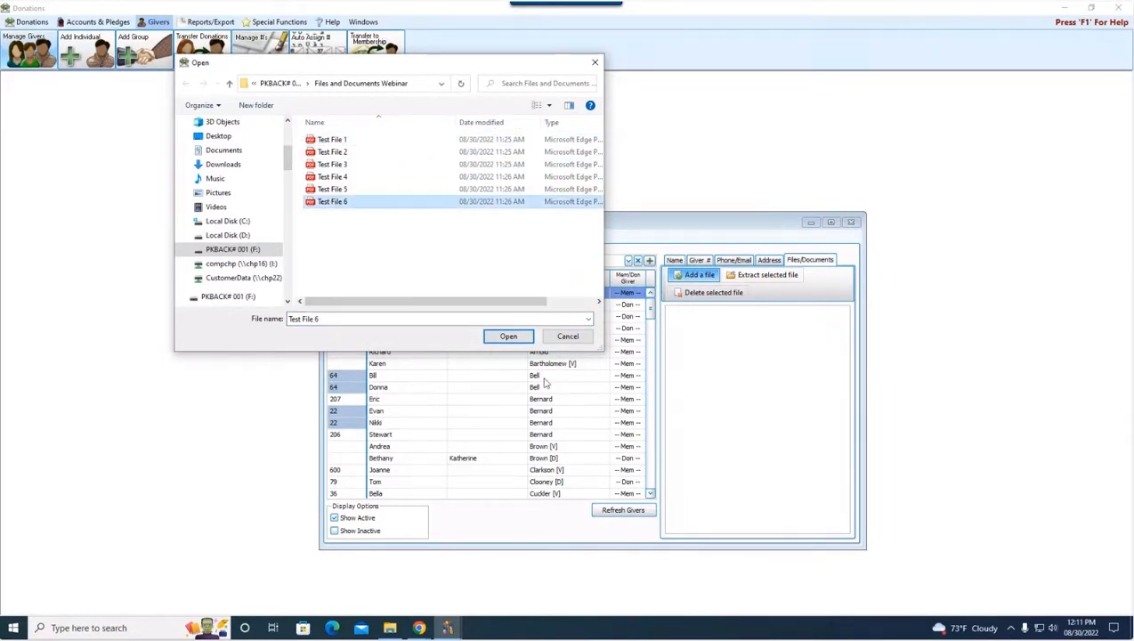
click(324, 143)
click(505, 336)
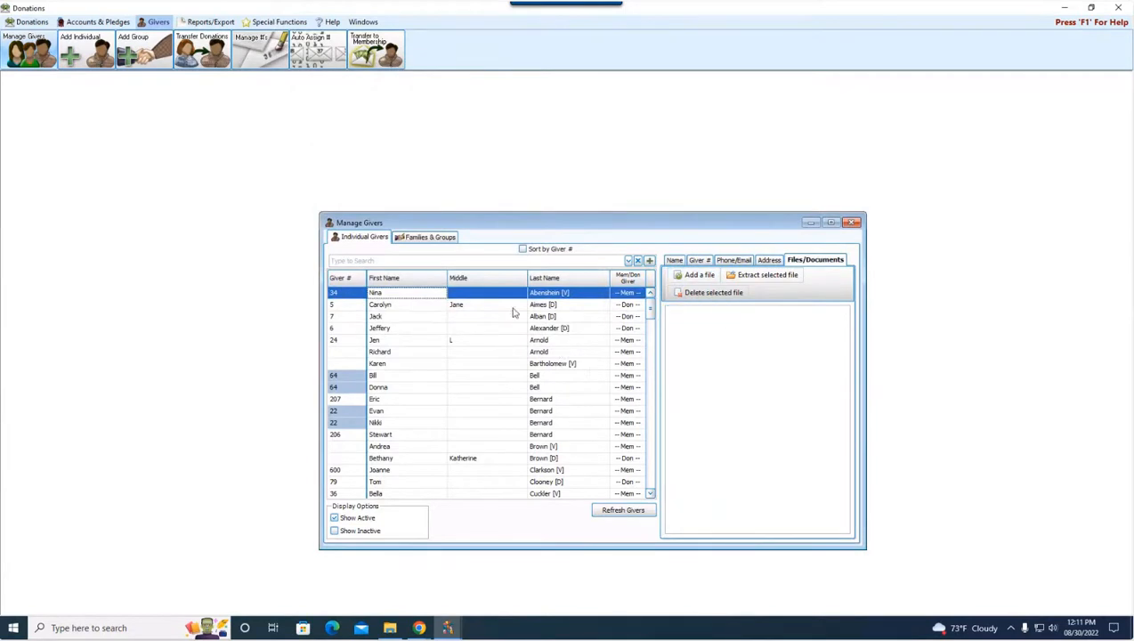
Sort the giver list by first name, restore the last-name order, and reselect the first giver to check the attached files
click(503, 306)
click(428, 282)
scroll(494, 354, up, 4)
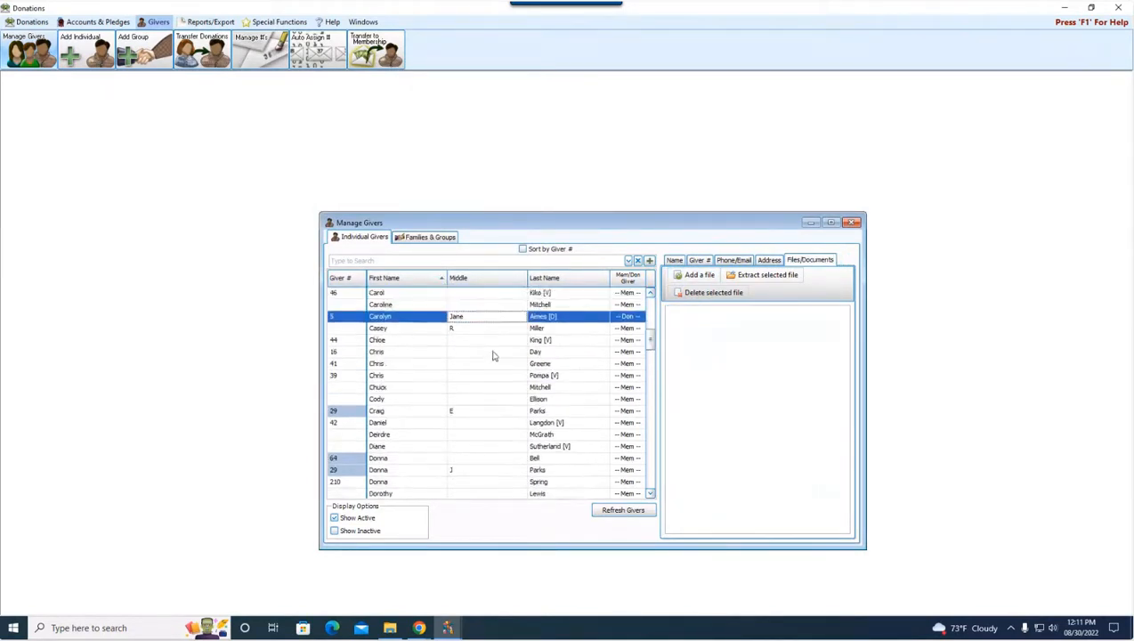
drag(650, 326, 649, 302)
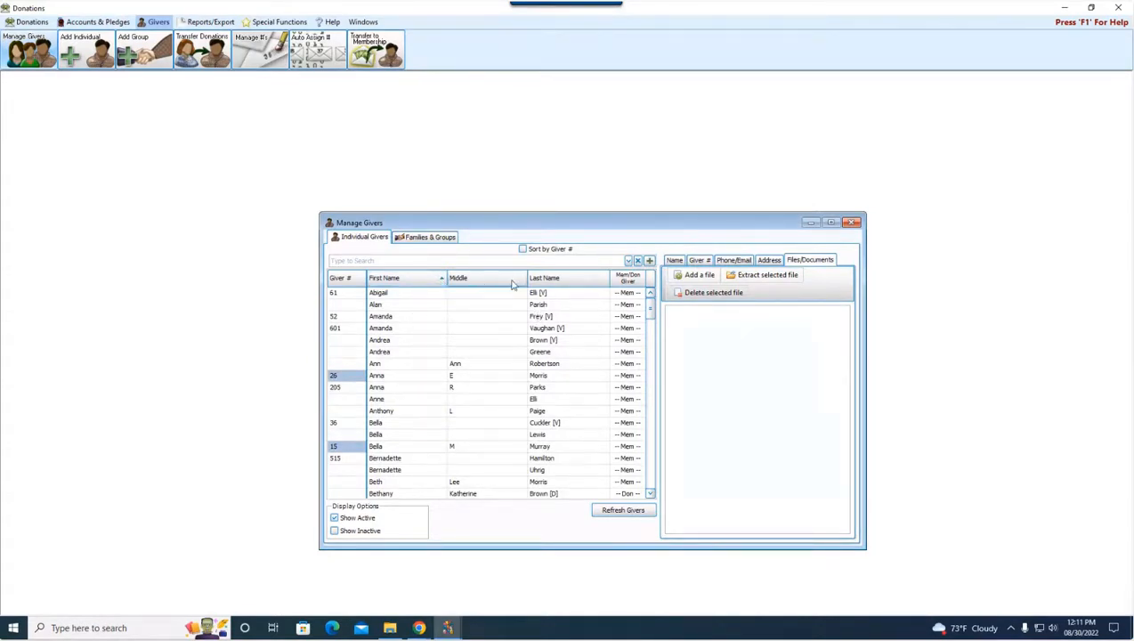
click(569, 280)
click(575, 294)
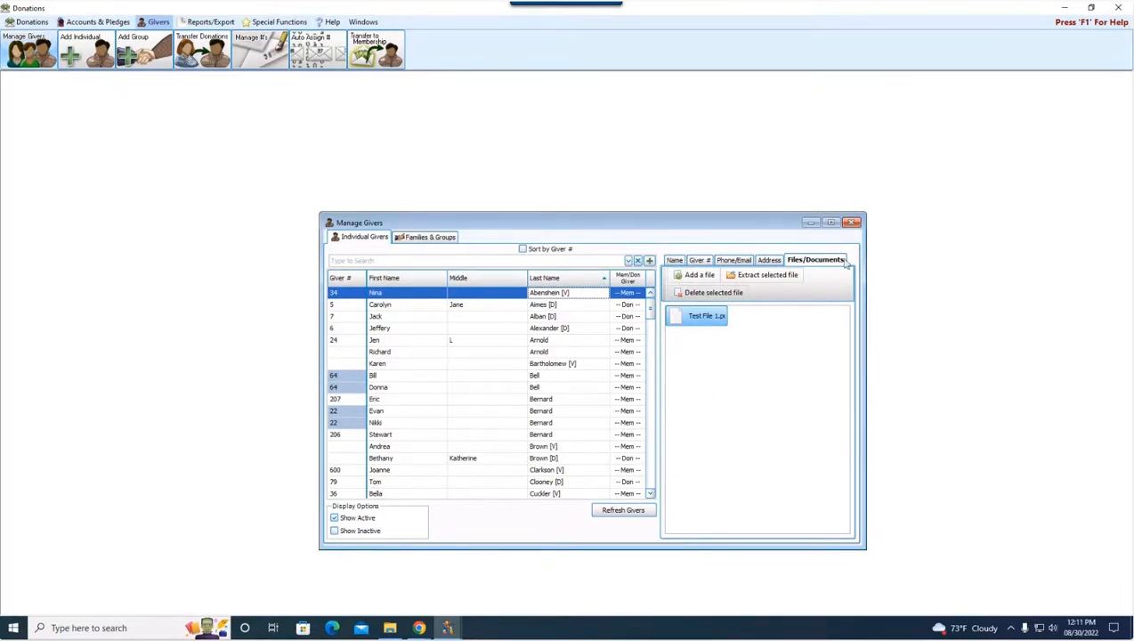
Attach Test File 2 to the first giver's Files/Documents and select it in the file list
click(691, 275)
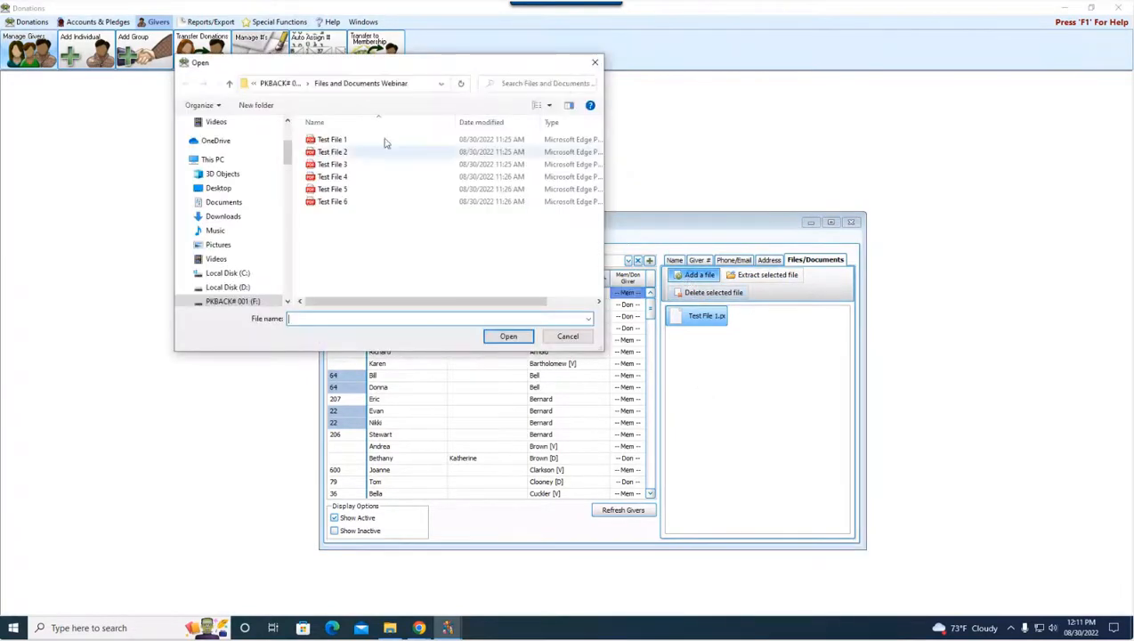
click(349, 164)
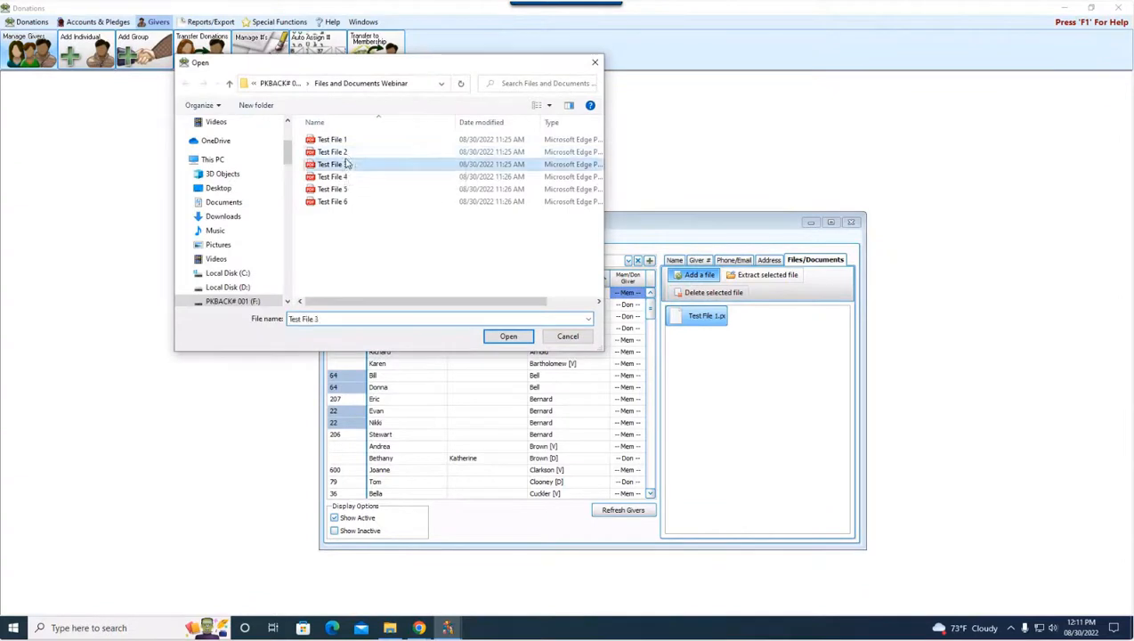
click(347, 152)
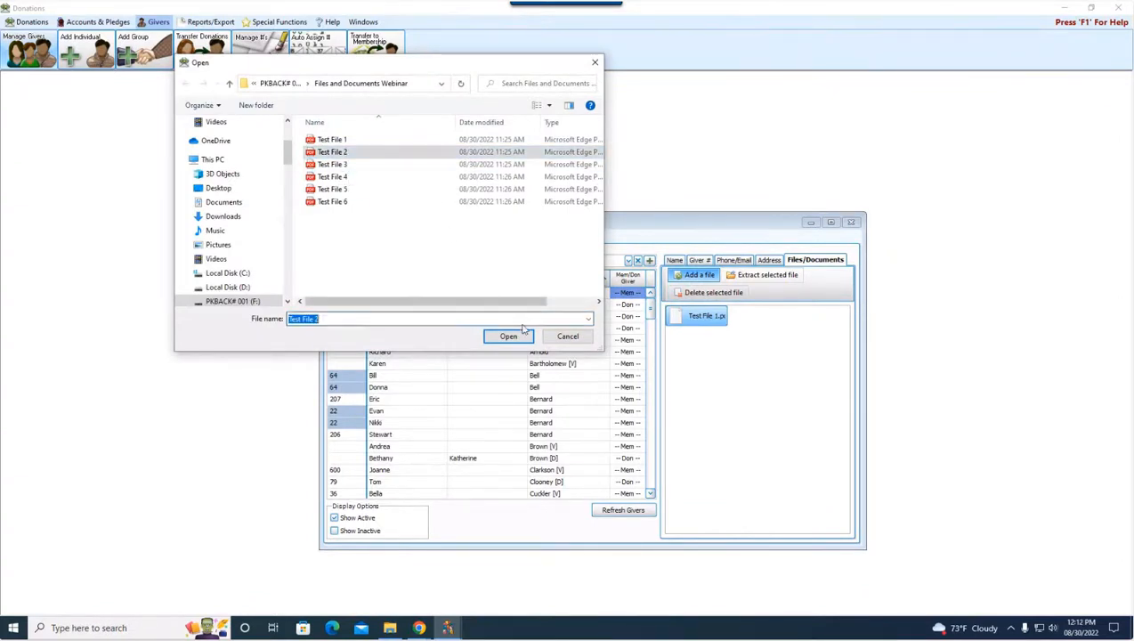
click(521, 336)
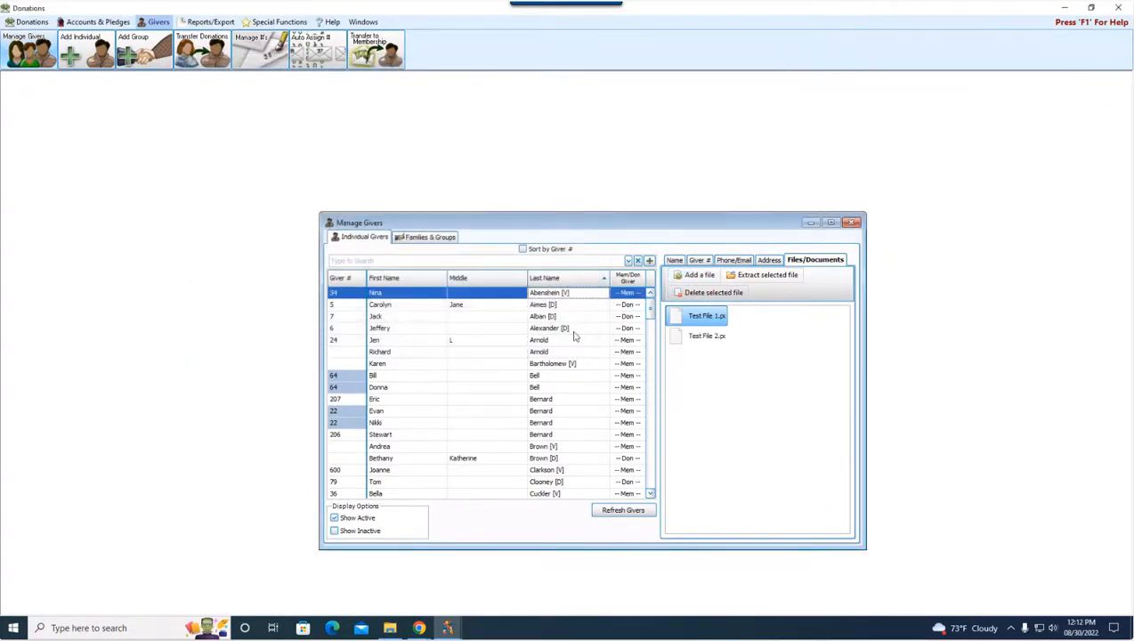
click(692, 338)
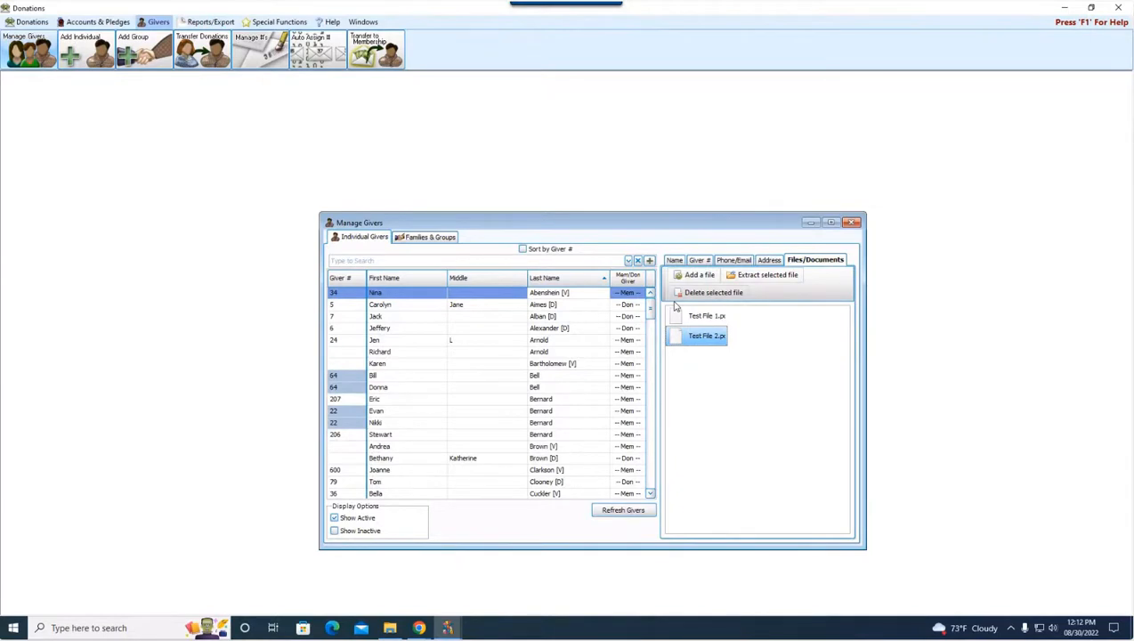
Compare the Files/Documents of the first three individual givers and switch to the Families & Groups giver list
click(557, 317)
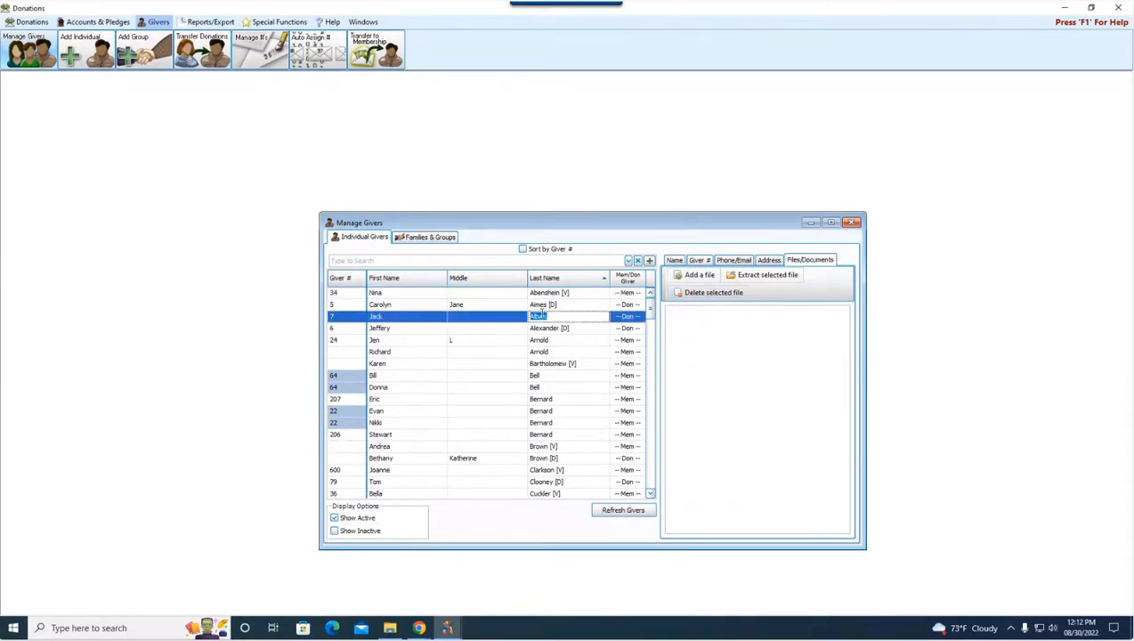
click(547, 306)
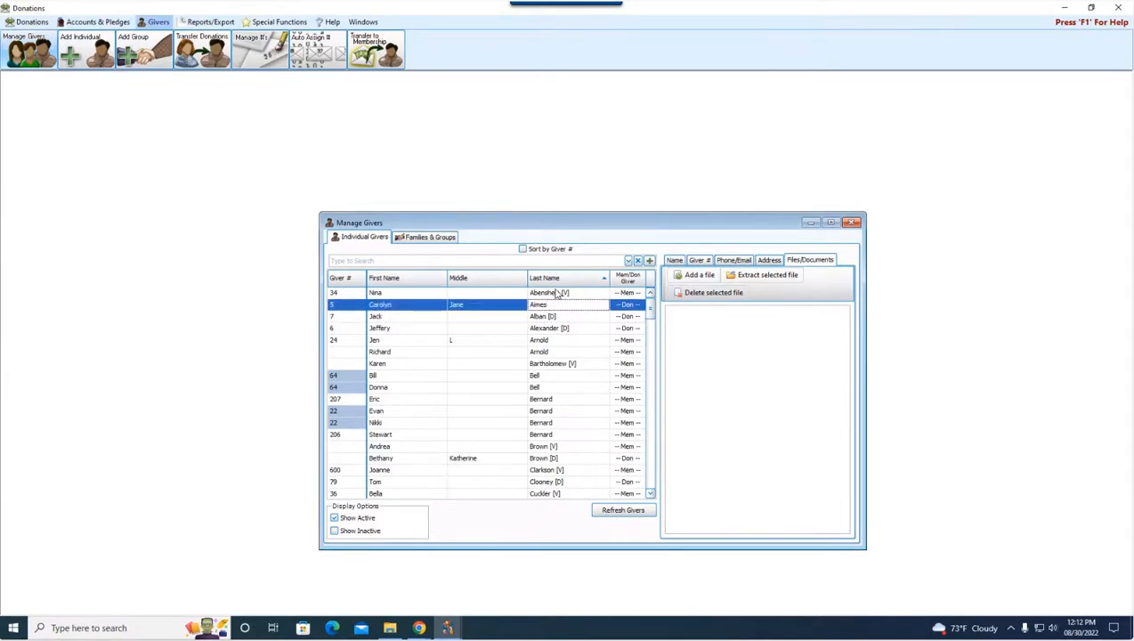
click(557, 294)
click(552, 316)
click(555, 304)
click(422, 238)
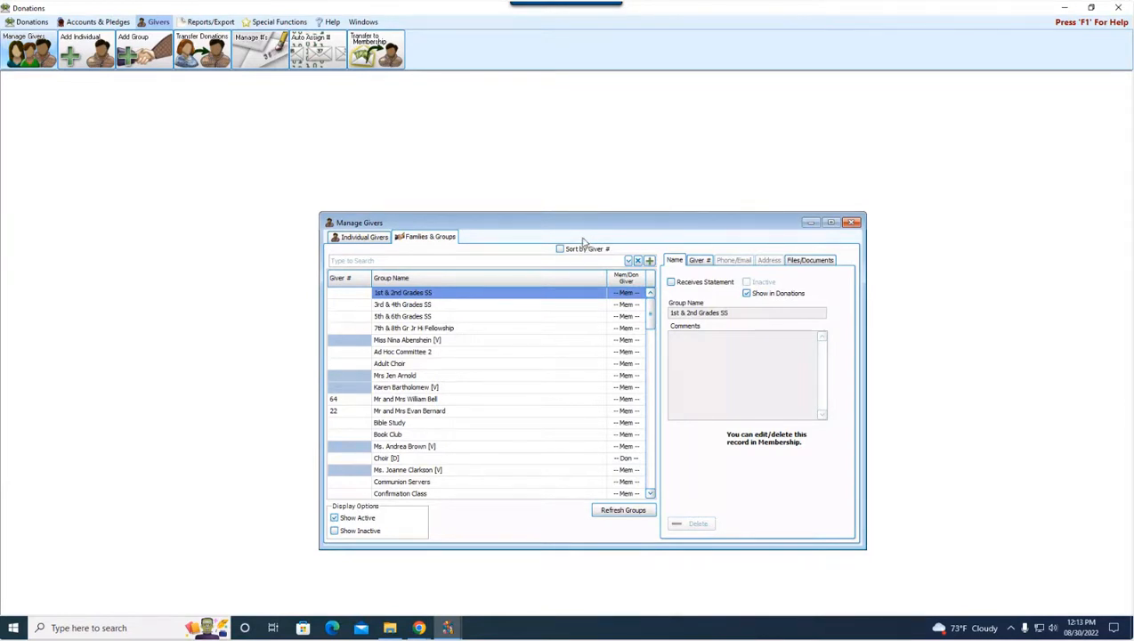
Close Manage Givers and the Donations module, and open Enter Bills in the Accounting module
click(852, 223)
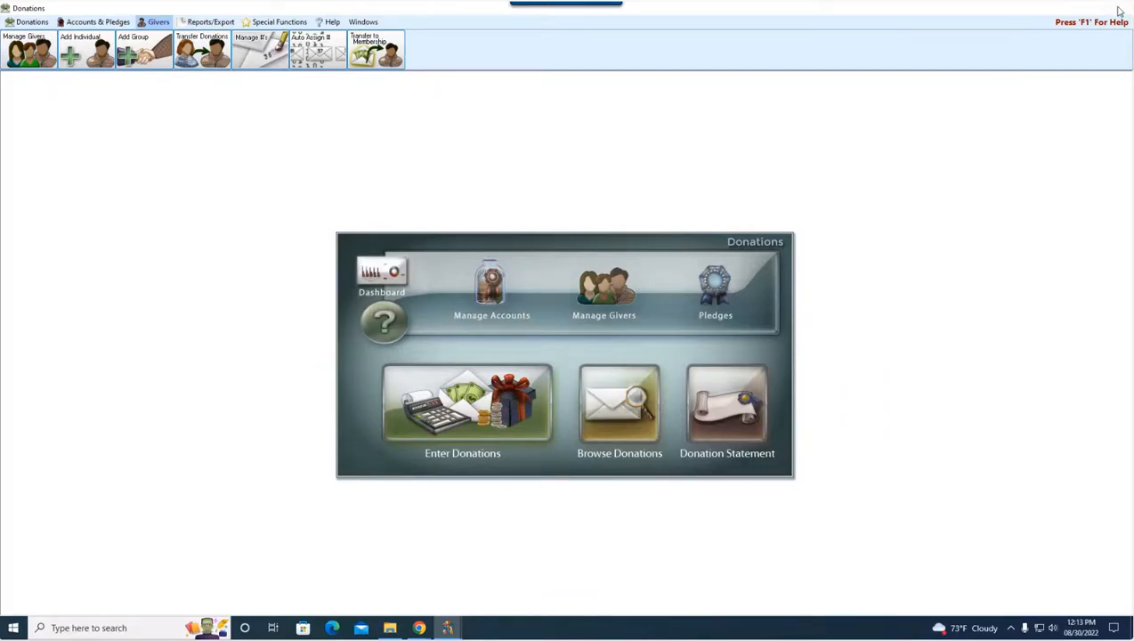
click(1120, 11)
click(532, 431)
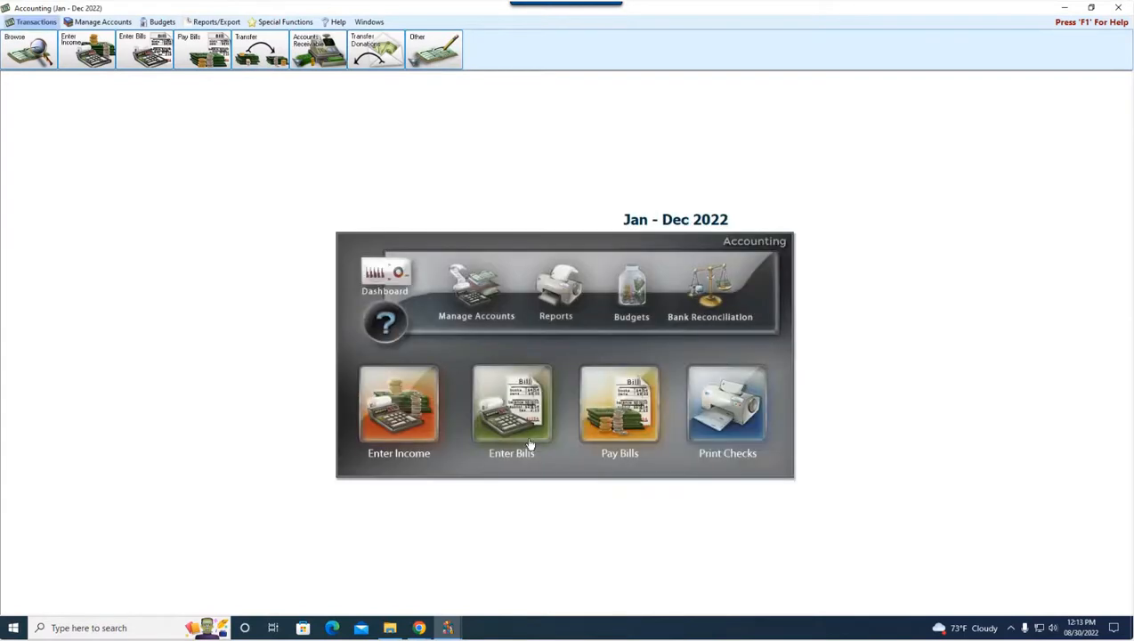
click(516, 413)
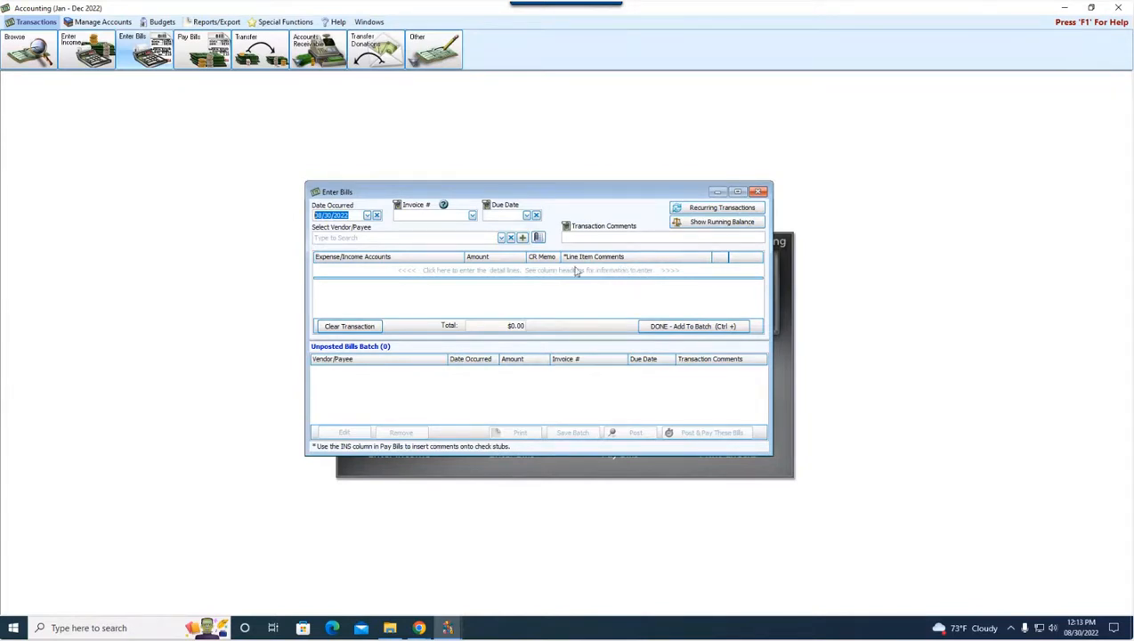
Choose AT&T as the vendor/payee of the new bill
click(417, 239)
text(at)
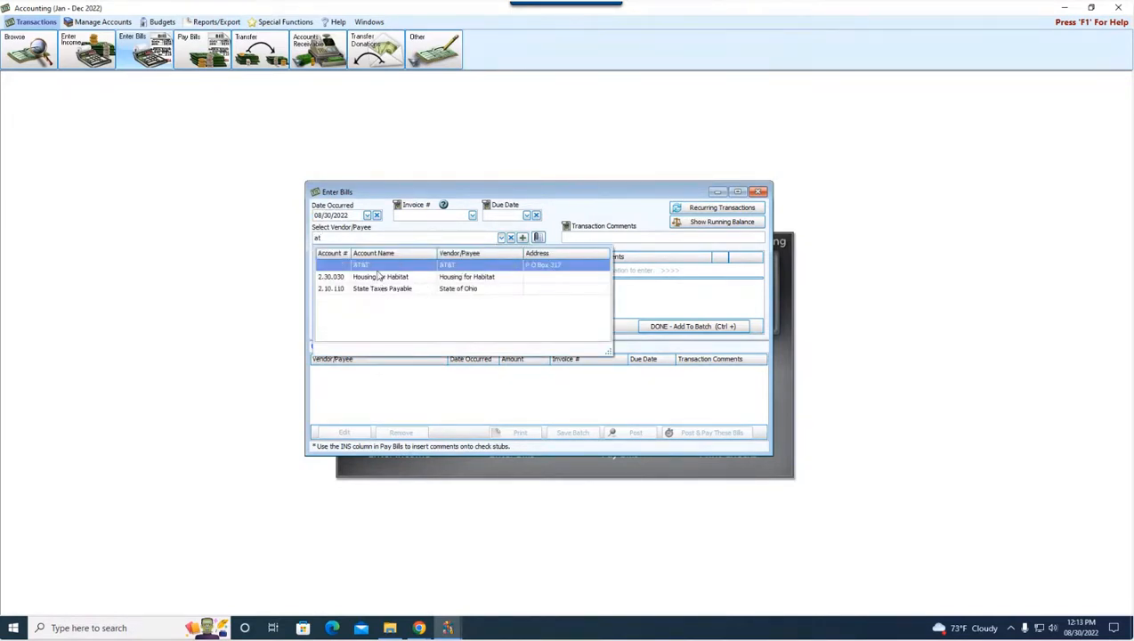
click(377, 266)
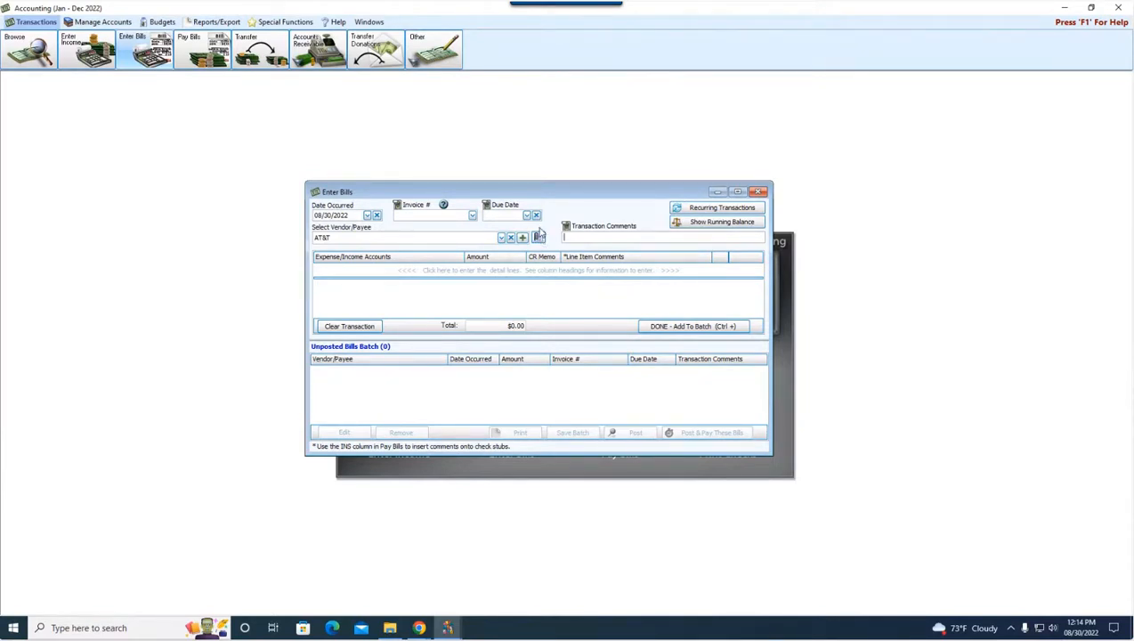
Attach Test File 3 from the Files and Documents Webinar folder to the AT&T bill transaction
click(538, 237)
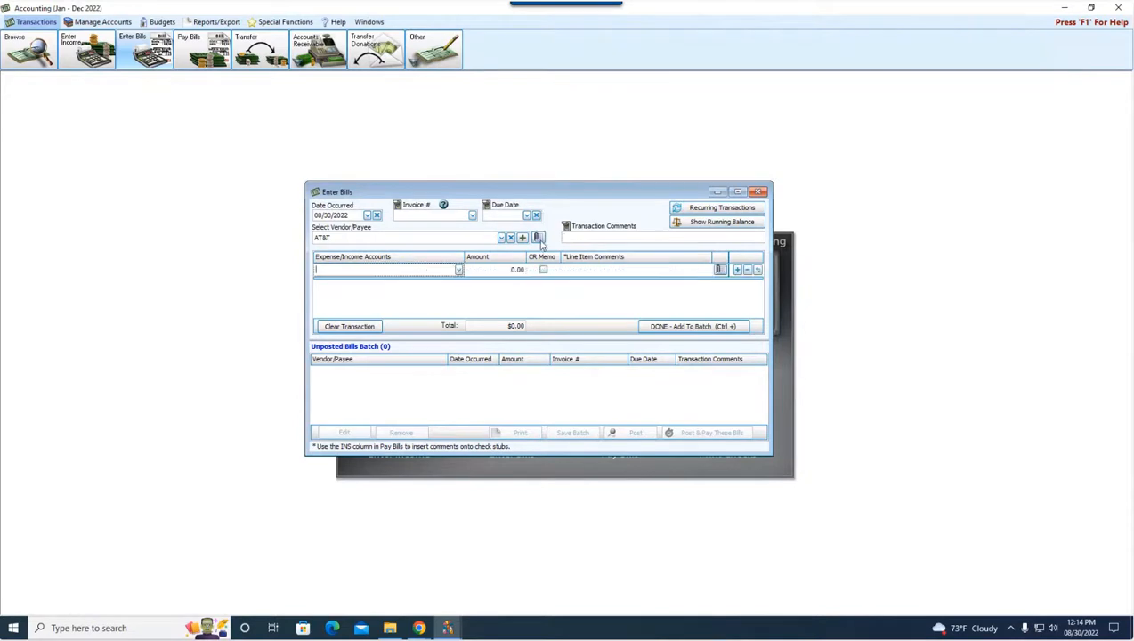
click(466, 216)
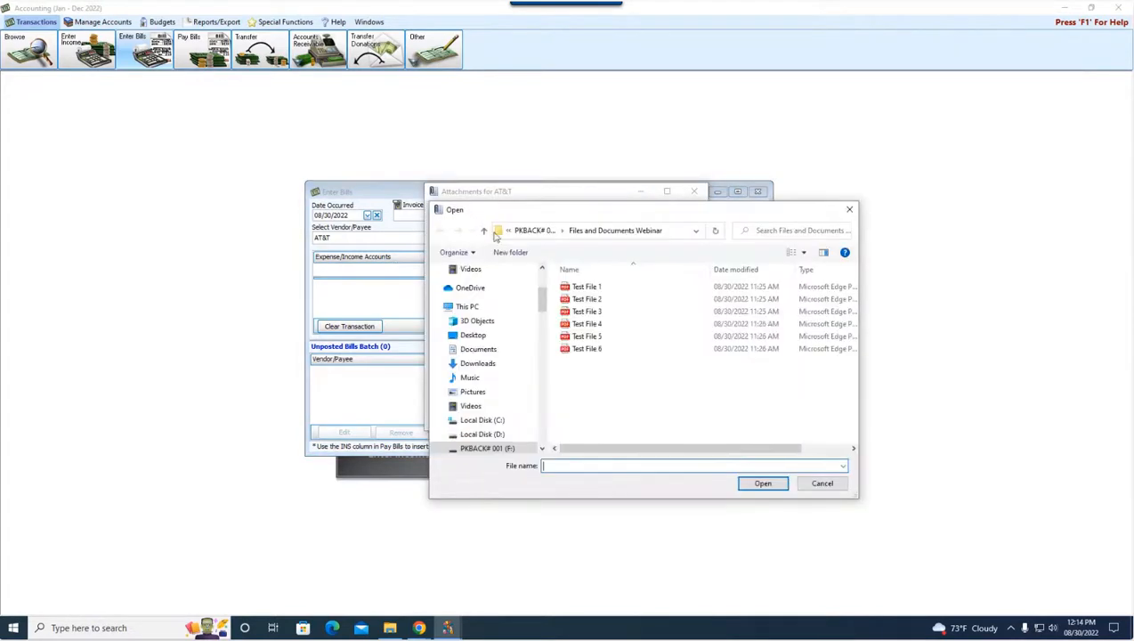
click(595, 311)
click(761, 484)
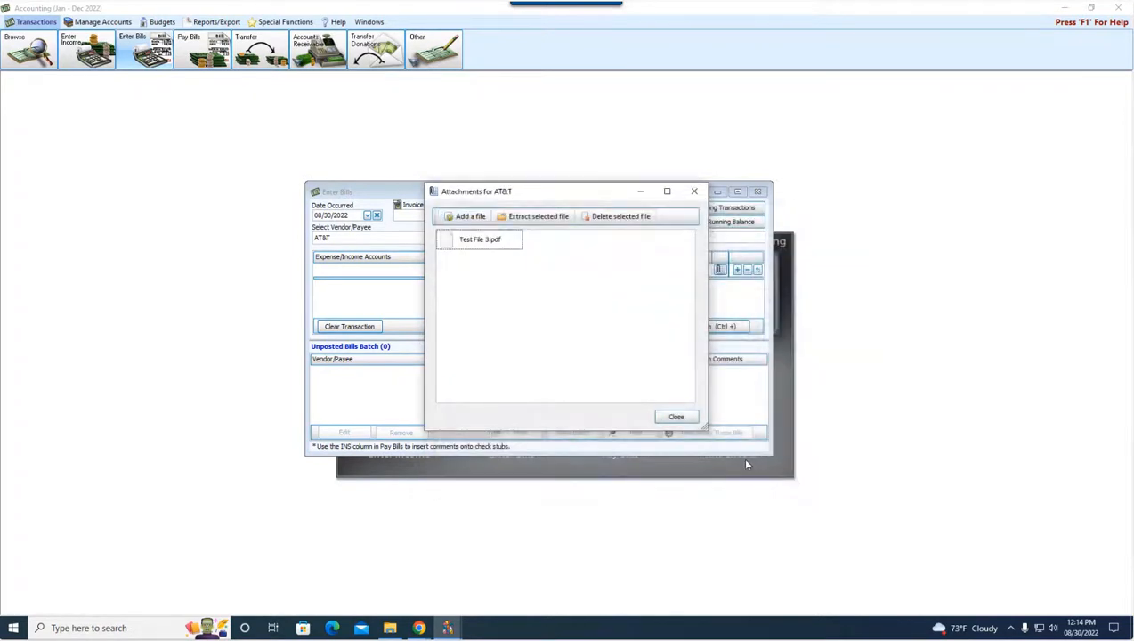
click(680, 416)
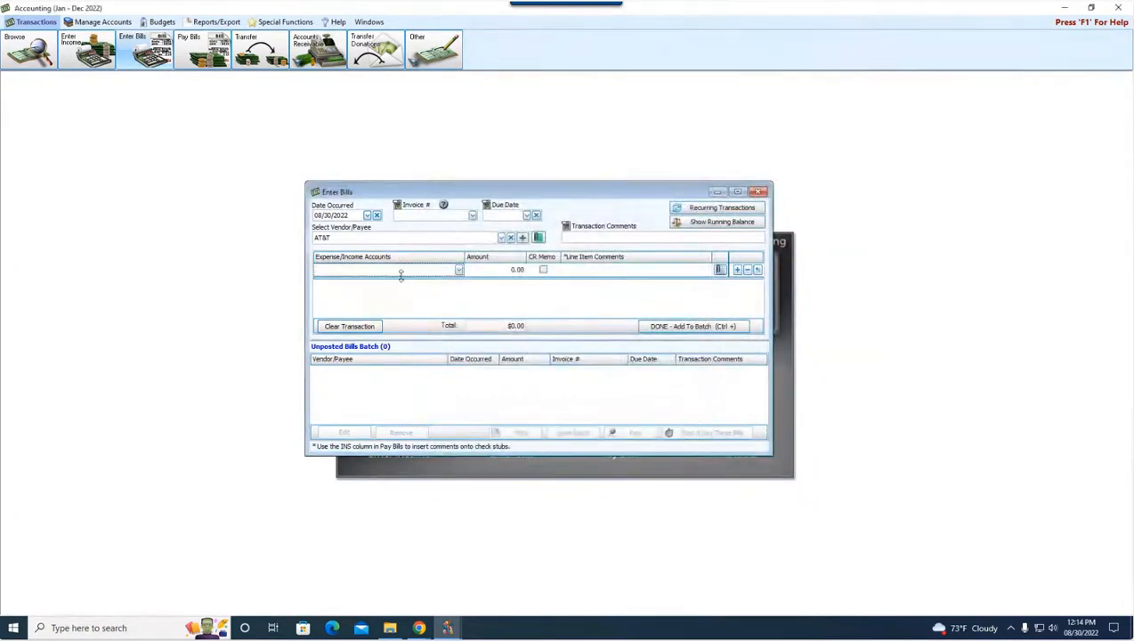
Set the expense account of the bill's first detail line to Telephone
text(telep)
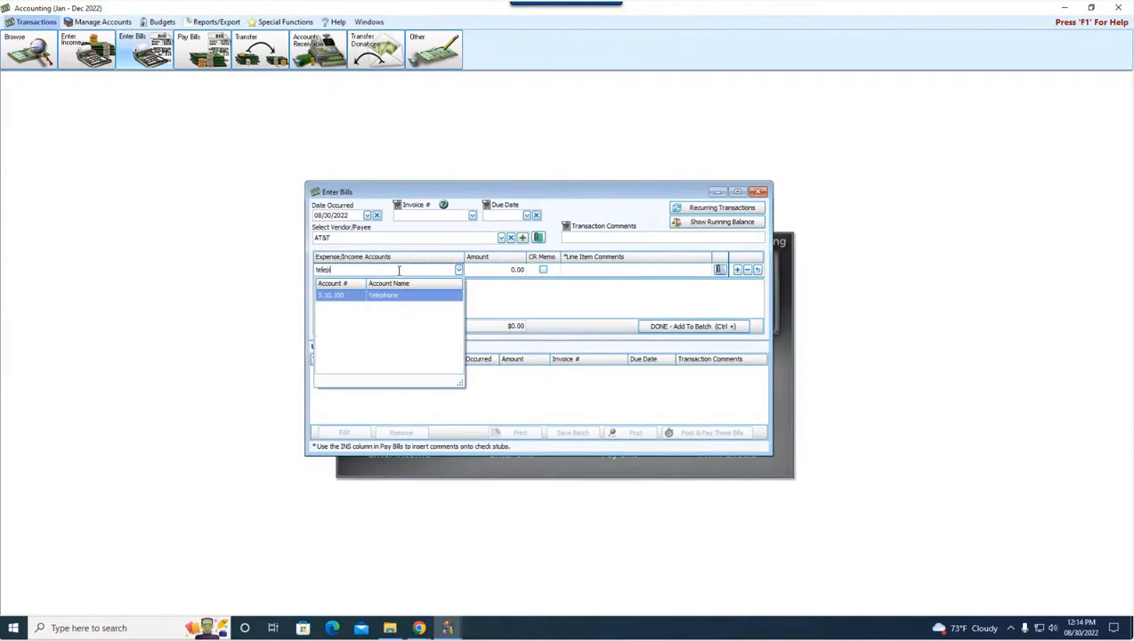
text(hone)
key(Return)
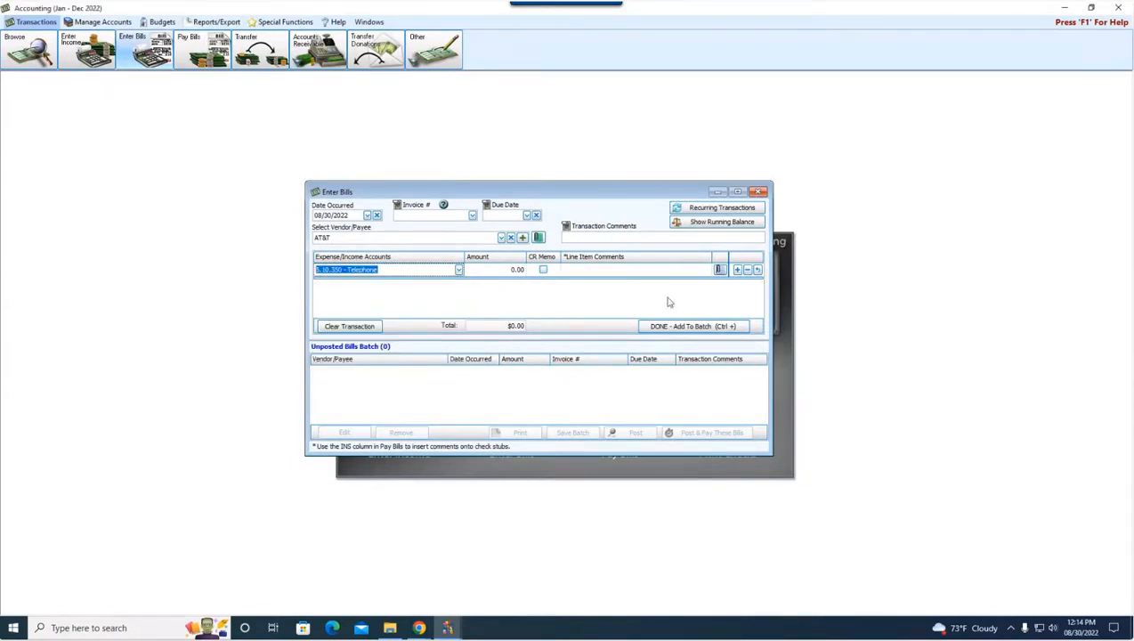
Attach Test File 5 from the Files and Documents Webinar folder to the Telephone detail line
click(718, 271)
click(465, 216)
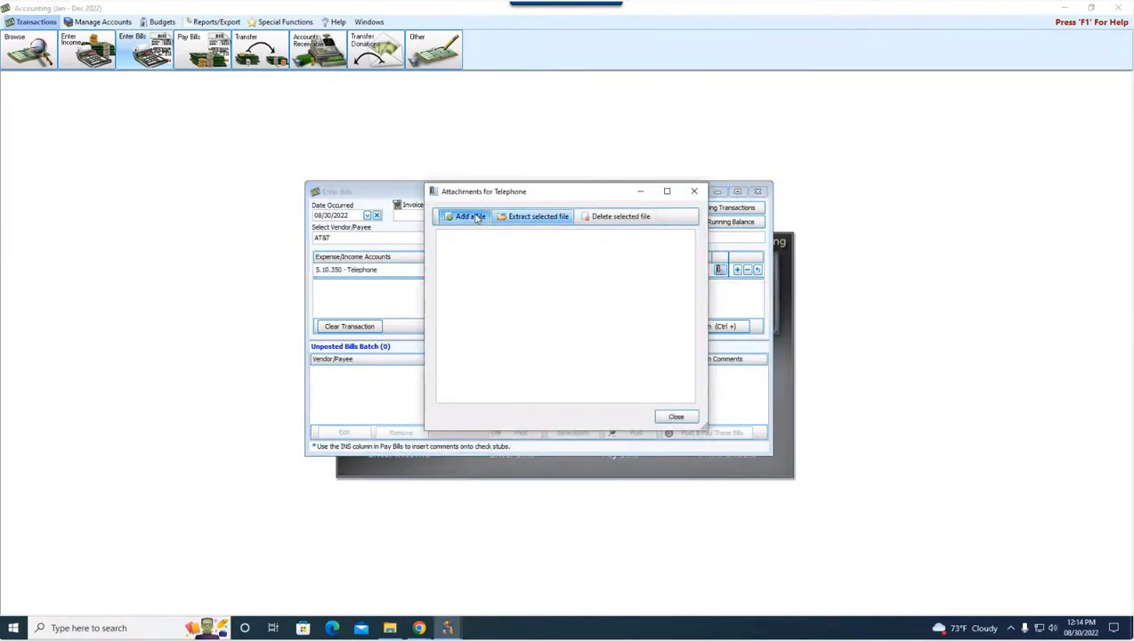
click(587, 336)
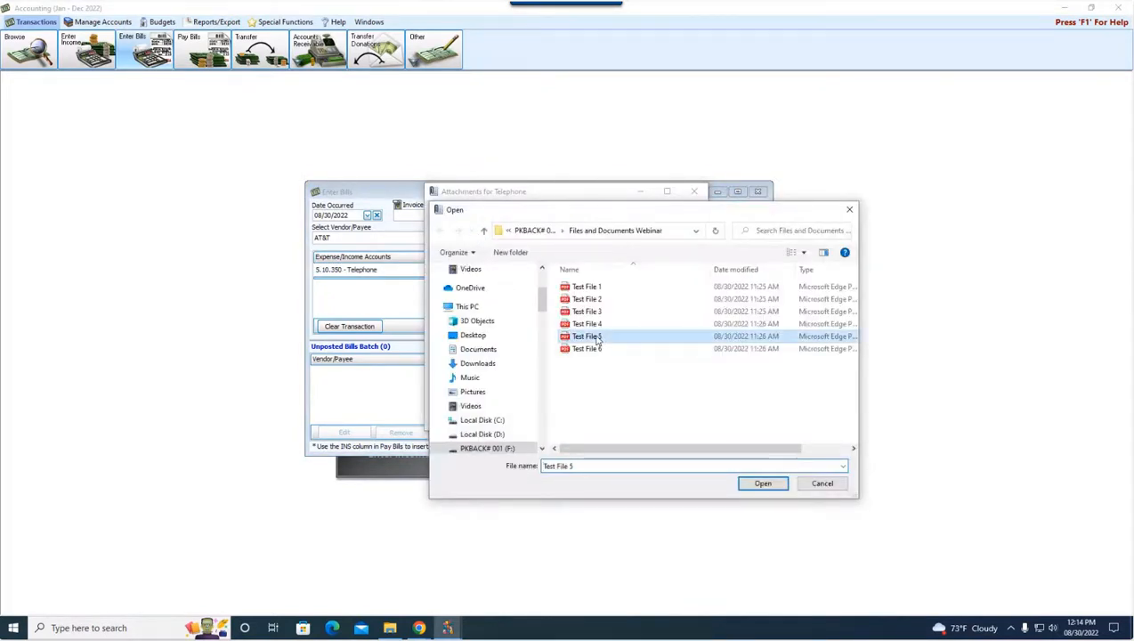
click(763, 483)
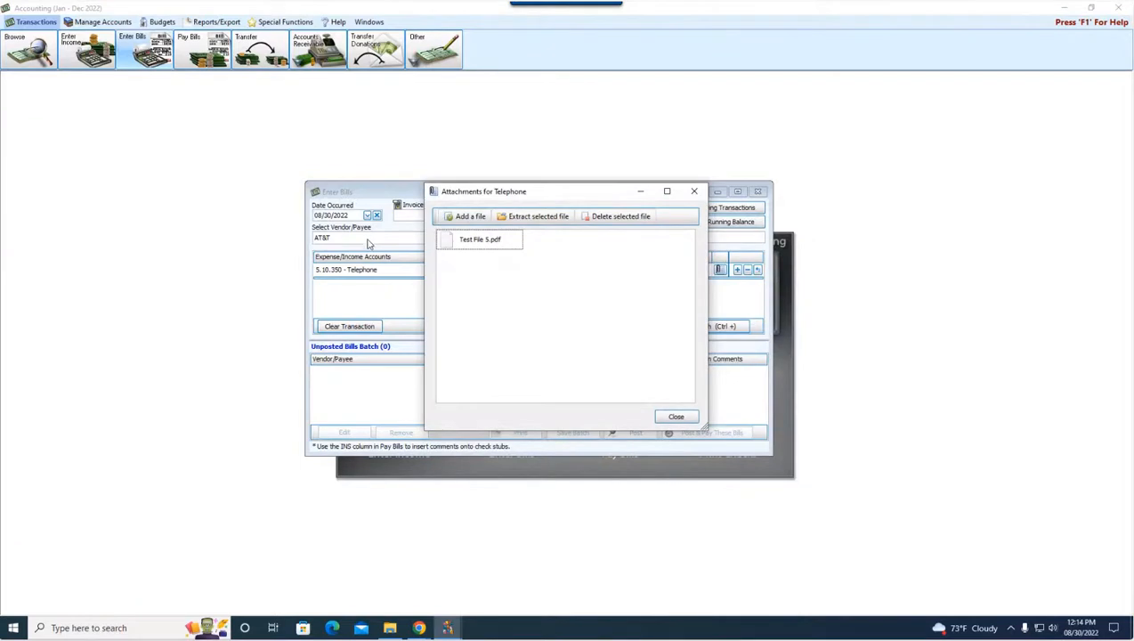
click(680, 420)
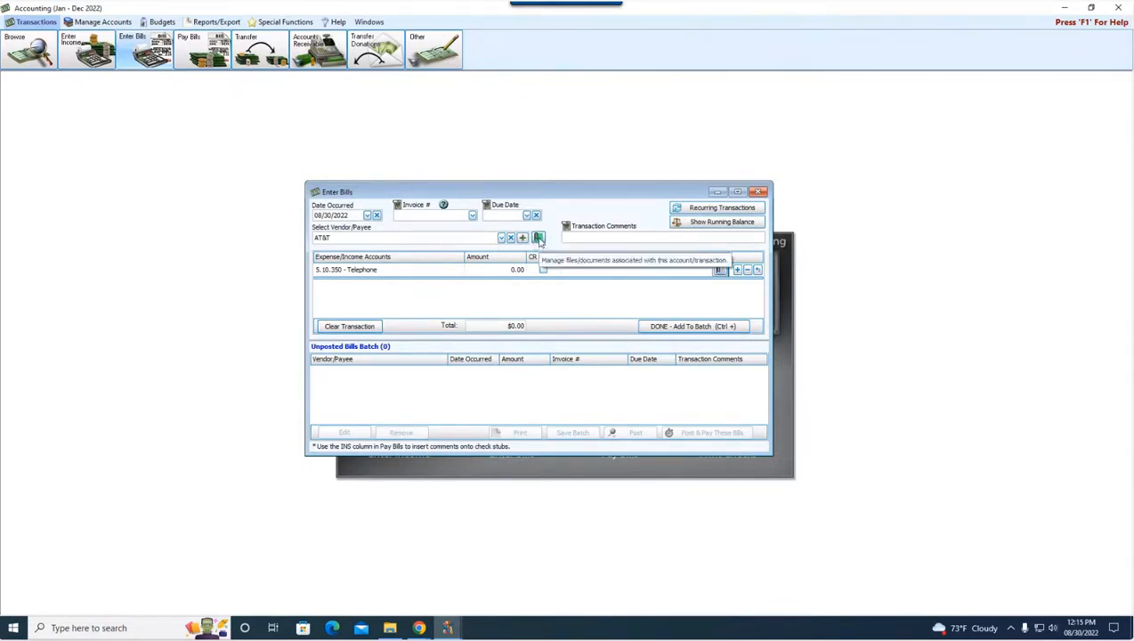
Review the files attached to the Telephone detail line and to the AT&T transaction
click(719, 270)
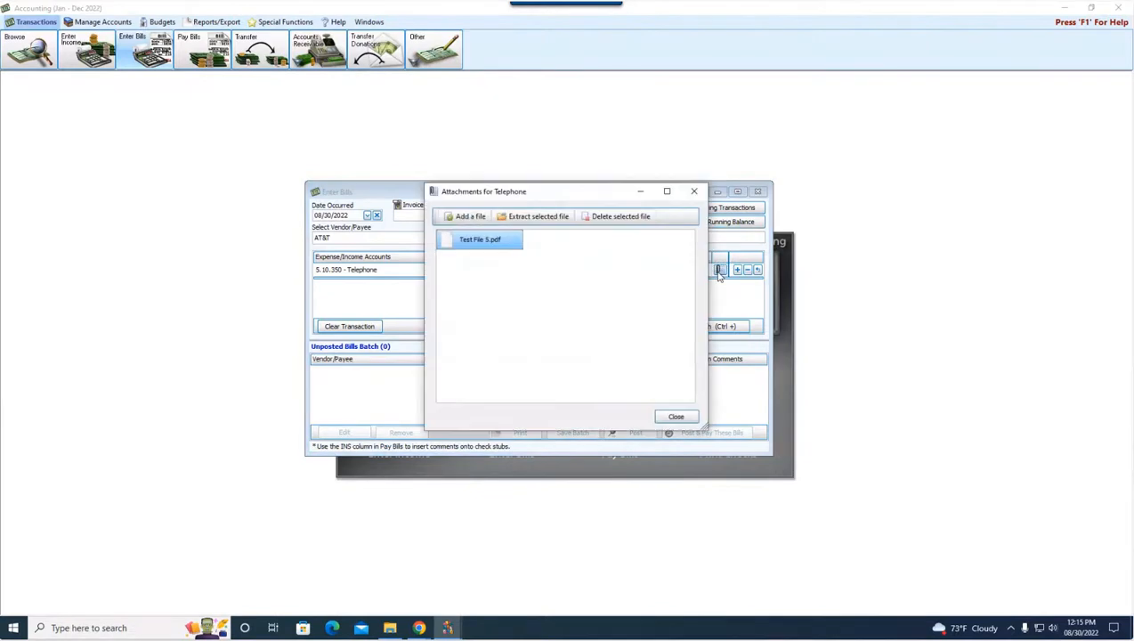
click(676, 416)
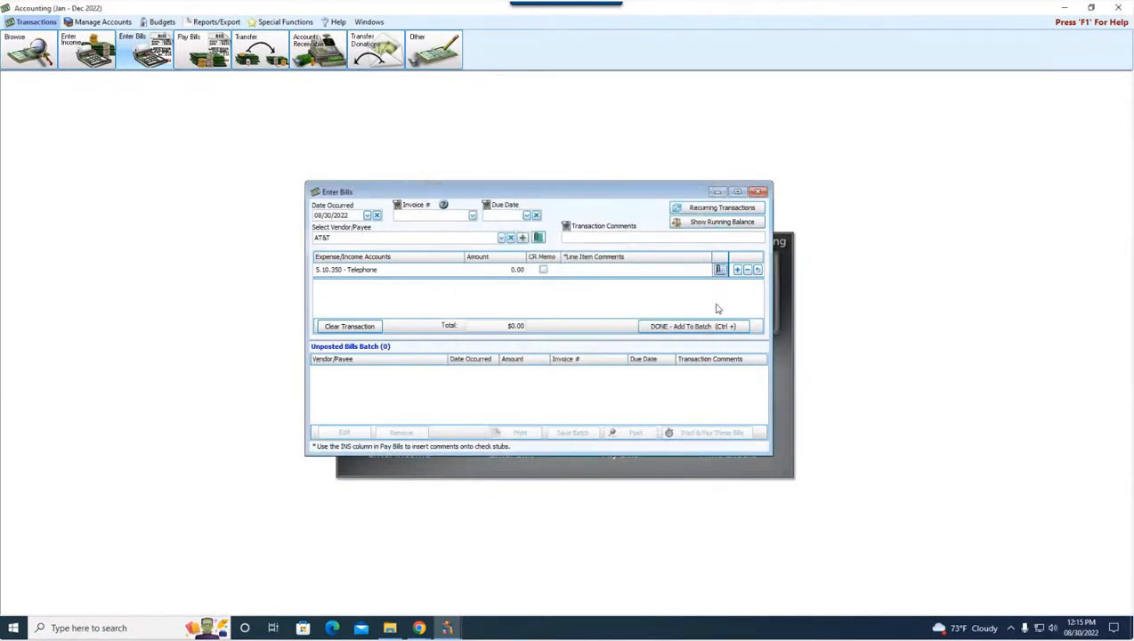
click(538, 238)
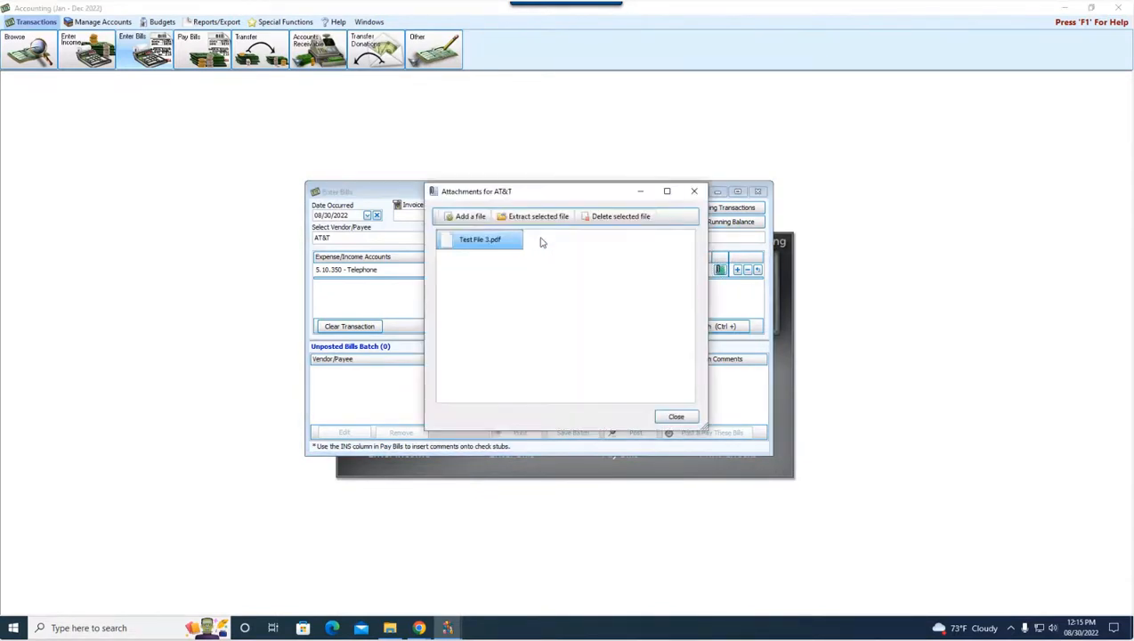
click(677, 417)
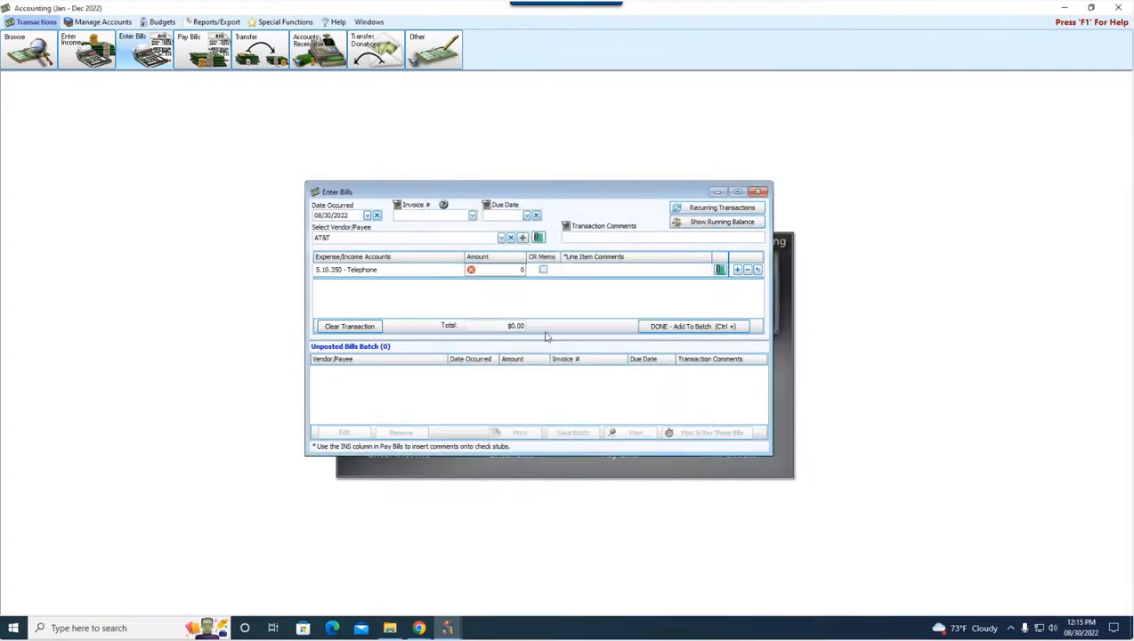
Set the Telephone line amount to 123.45, add the bill to the batch, and post it for payment without printing
click(491, 270)
text(123.45)
click(713, 327)
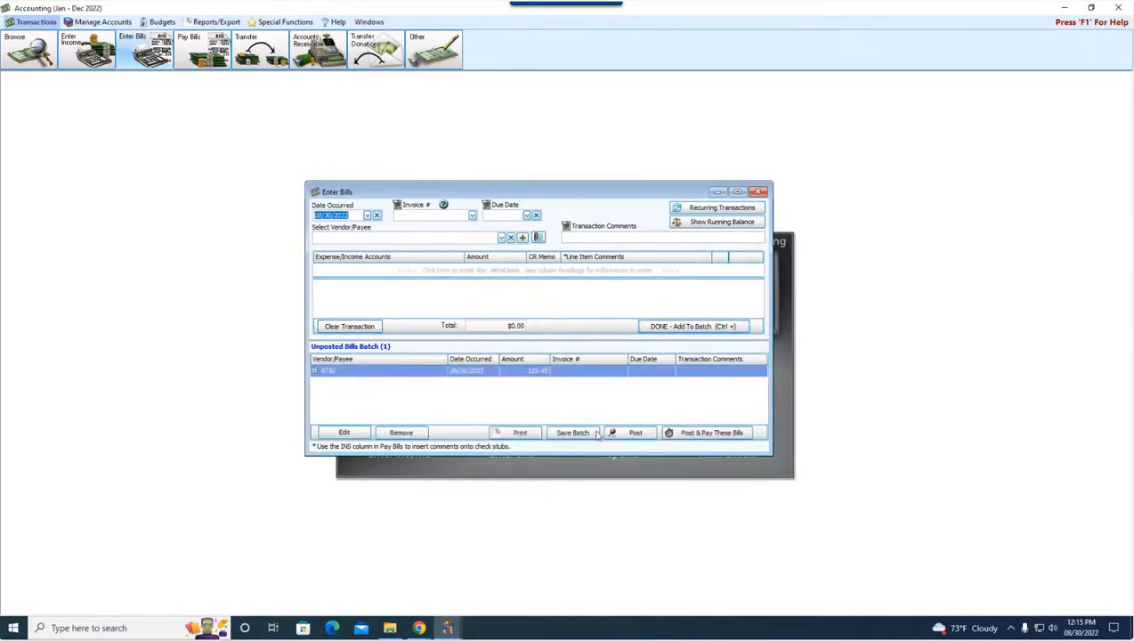
click(692, 434)
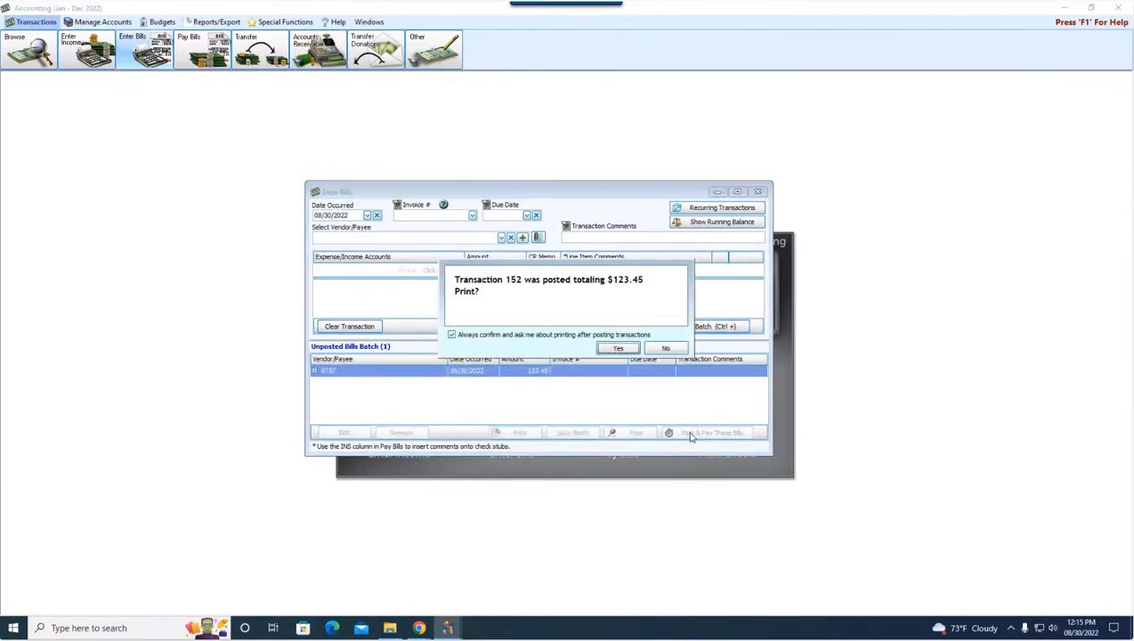
click(667, 348)
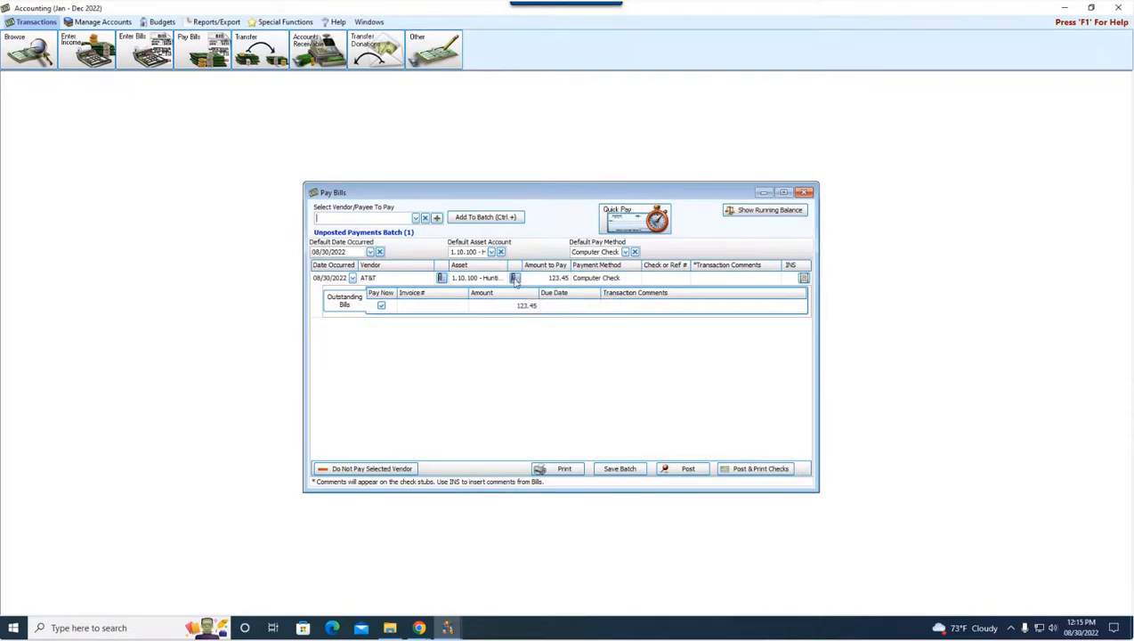
Attach Test File 3 to the AT&T vendor entry in the unposted payments batch
click(440, 278)
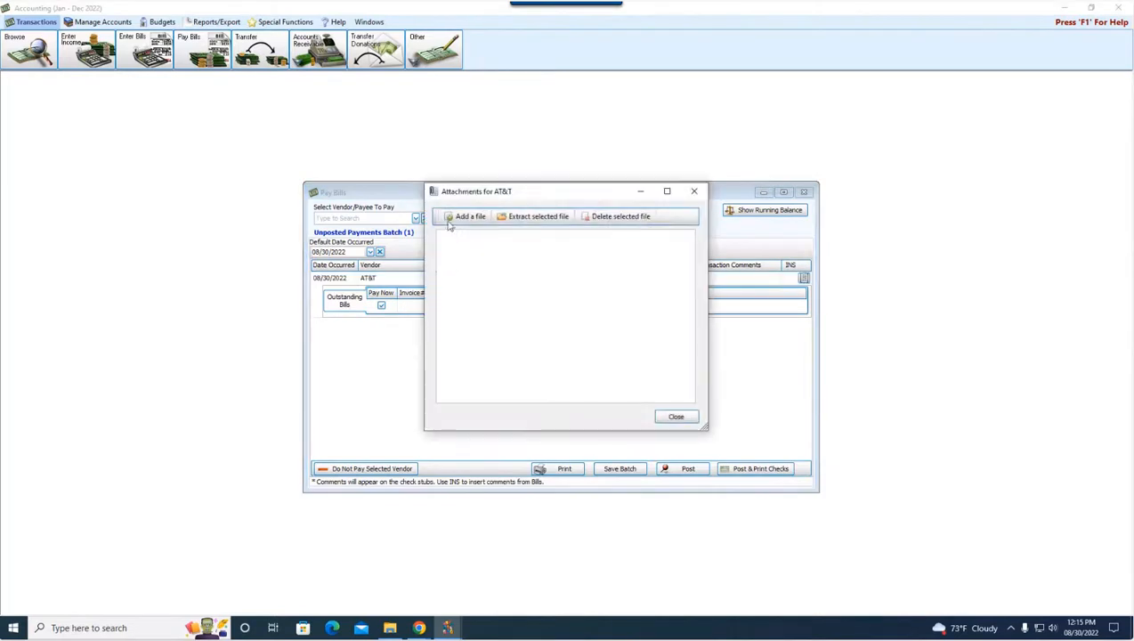
click(463, 216)
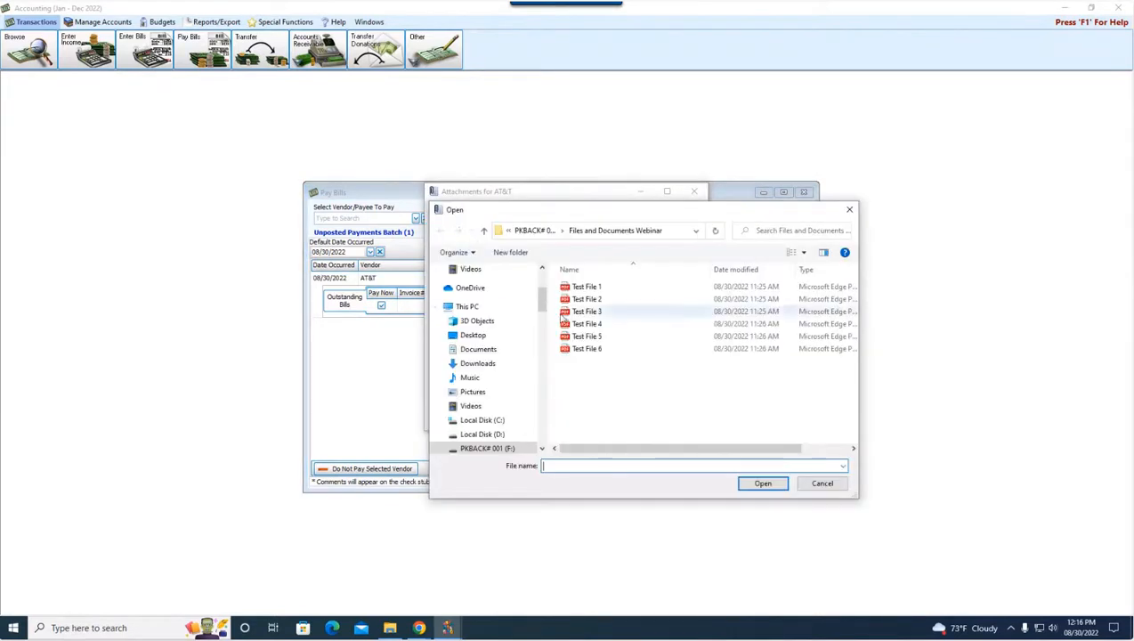
click(587, 313)
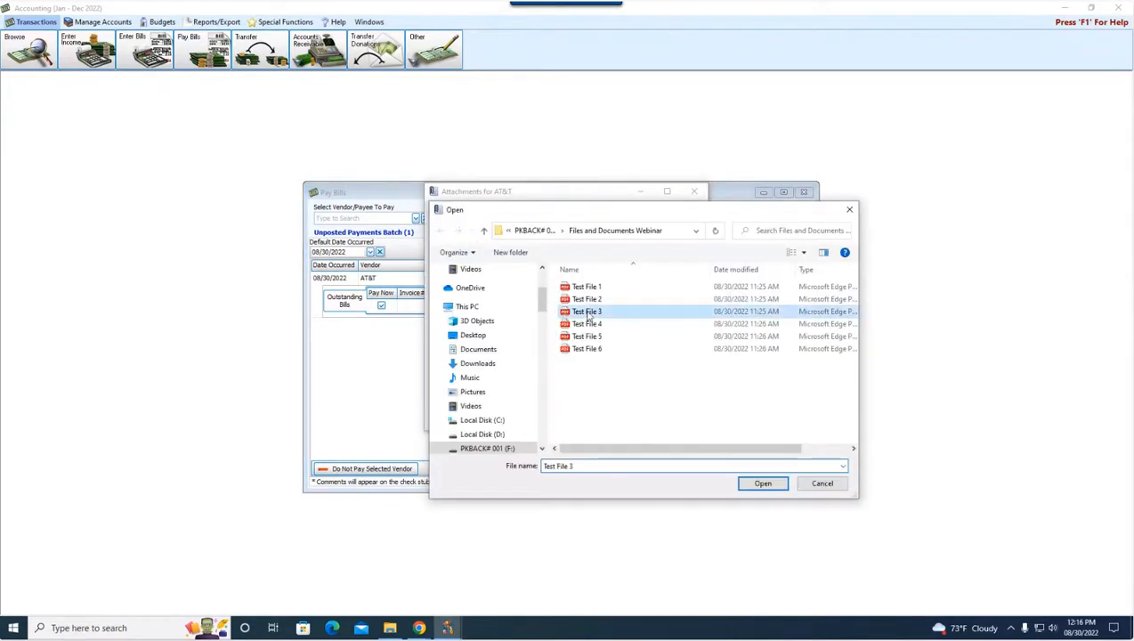
click(762, 483)
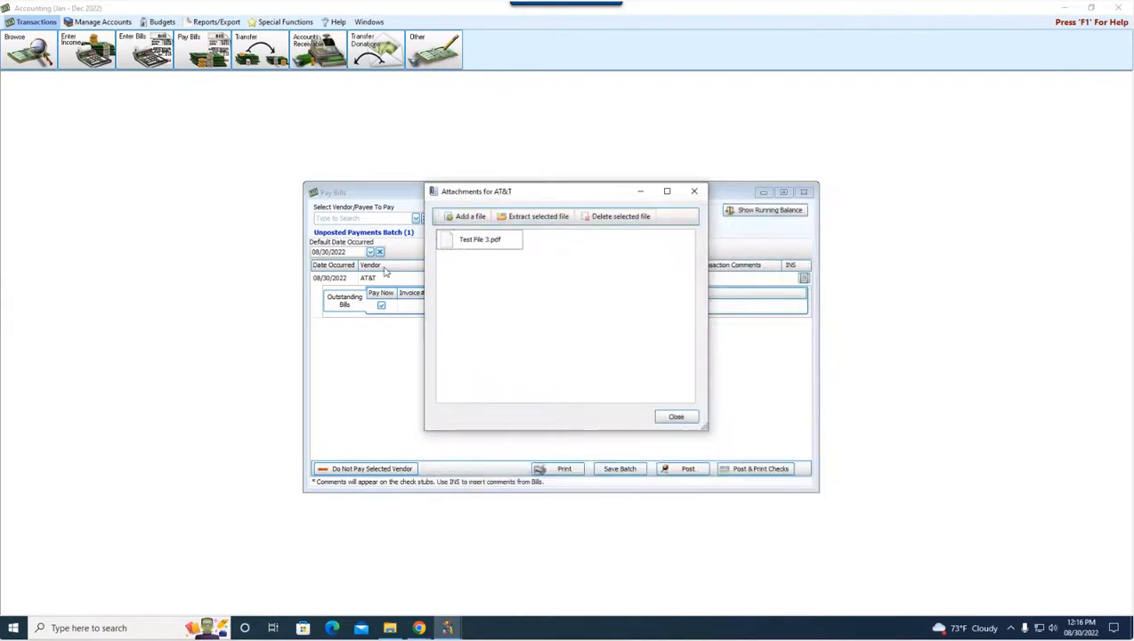
click(675, 418)
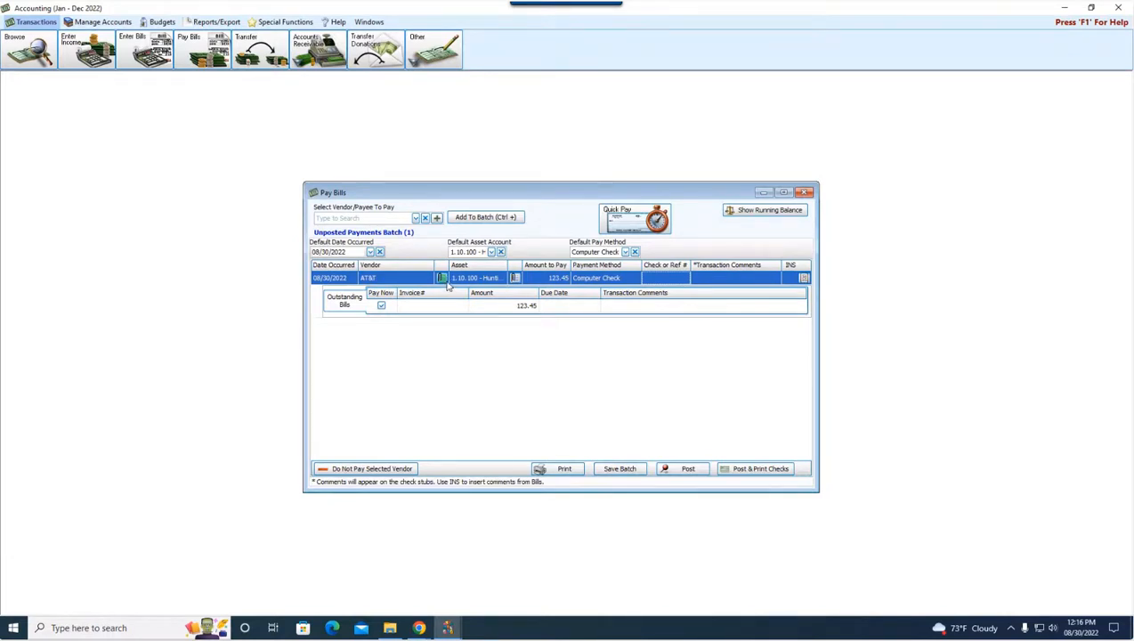
Post the AT&T payment without printing and close Pay Bills
click(682, 468)
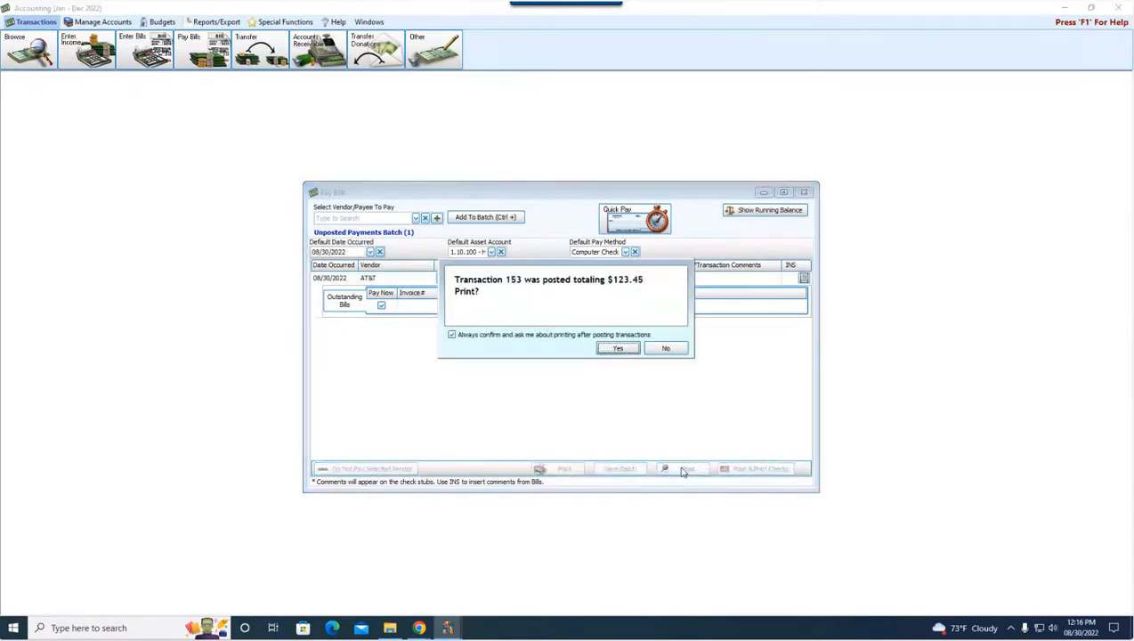
click(670, 349)
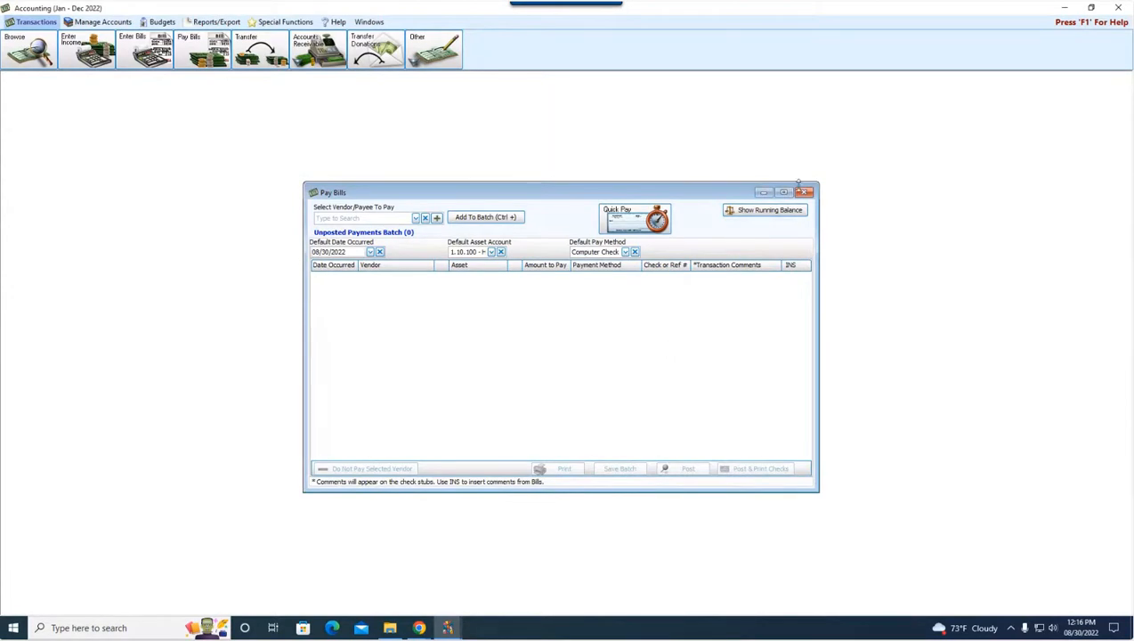
click(803, 192)
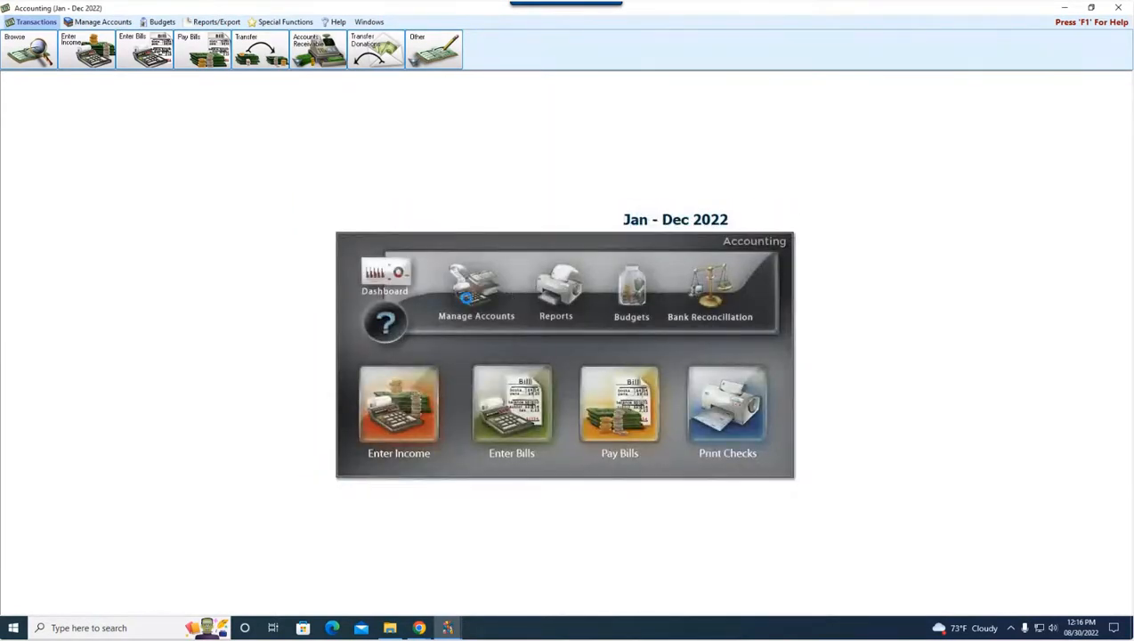
Find the Telephone account in the Chart of Accounts by searching "tele" and view its attached files
click(467, 298)
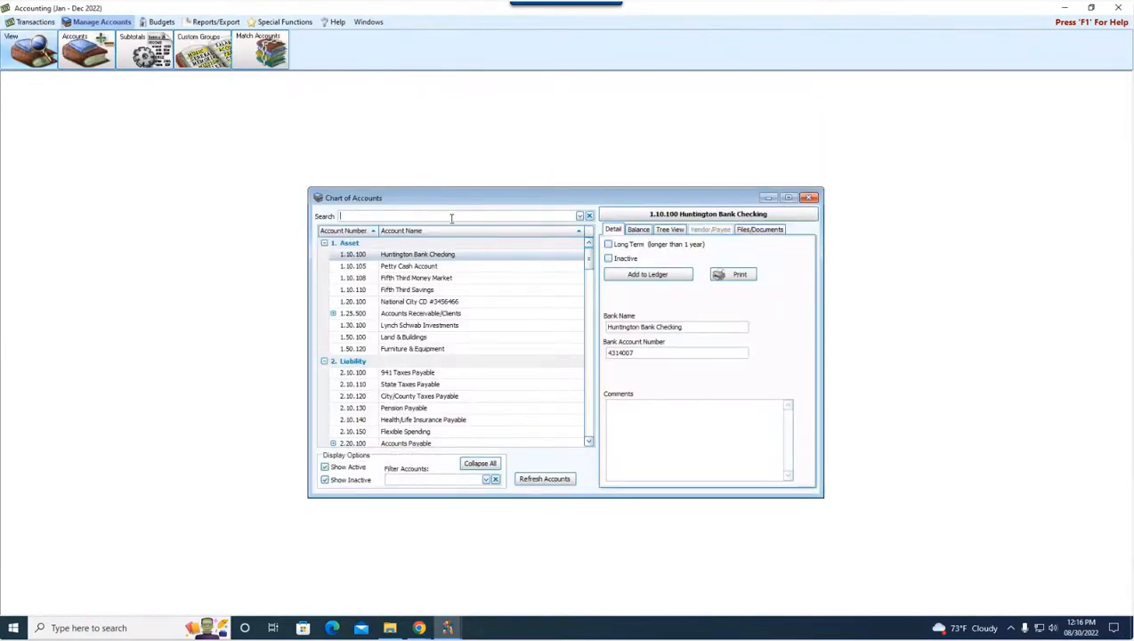
text(tele)
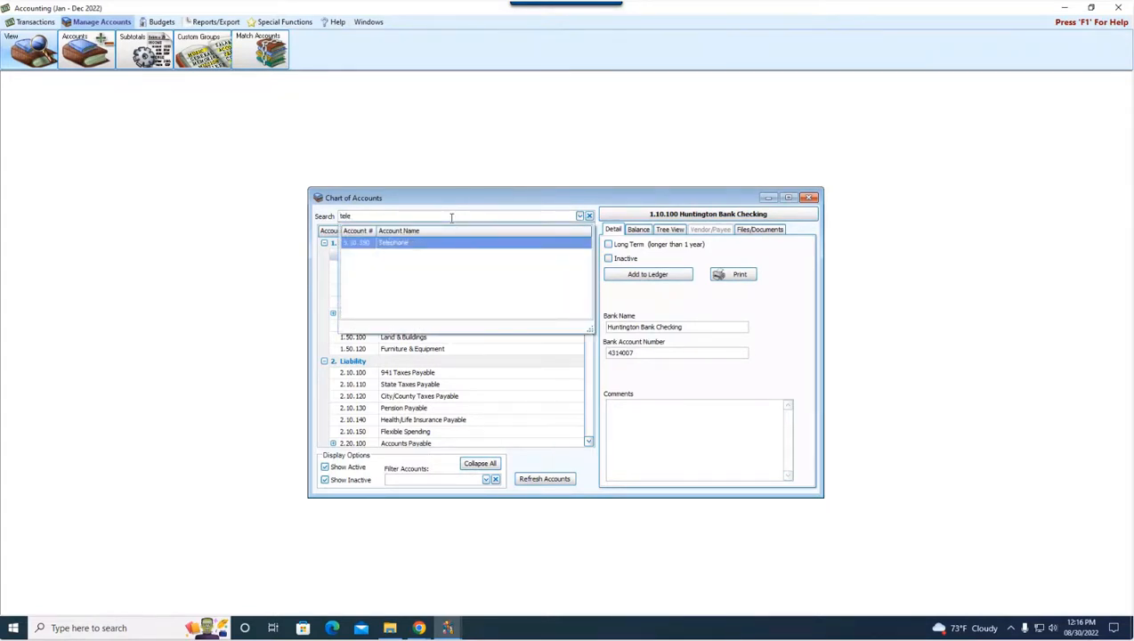
key(Return)
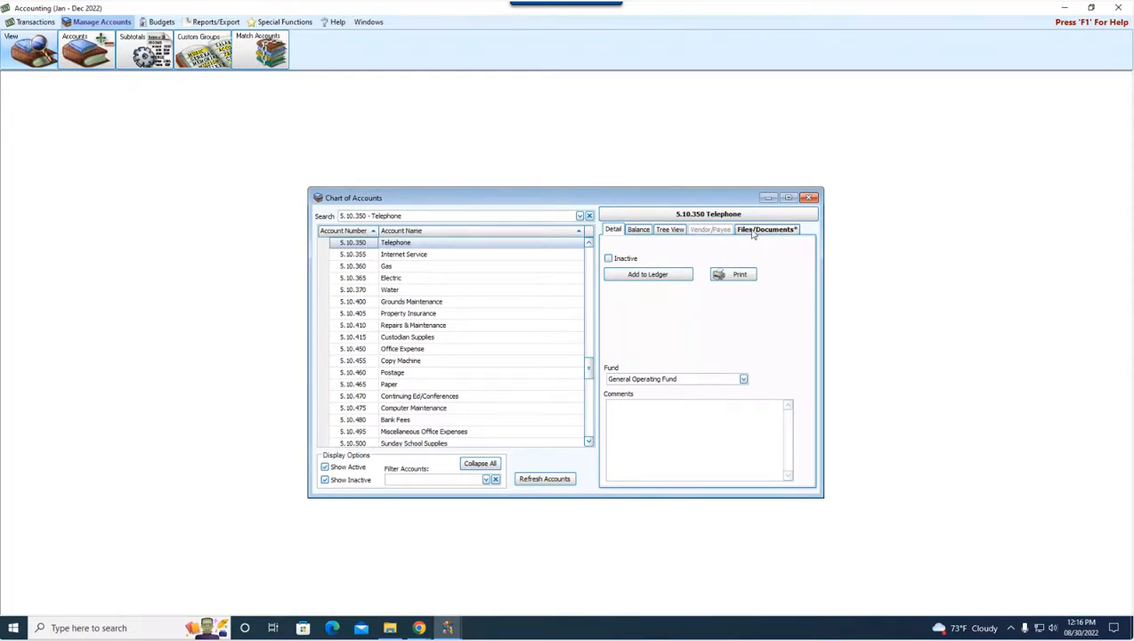
click(755, 231)
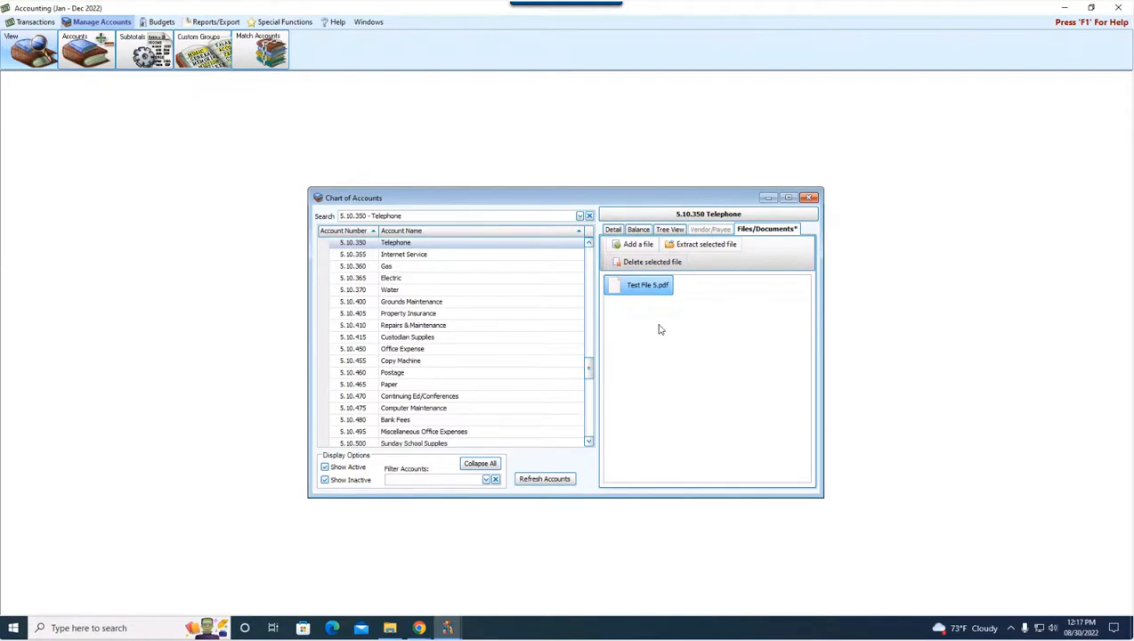
Find the AT&T vendor account in the Chart of Accounts and delete the second copy of Test File 3.pdf from its attached files
click(588, 216)
text(at)
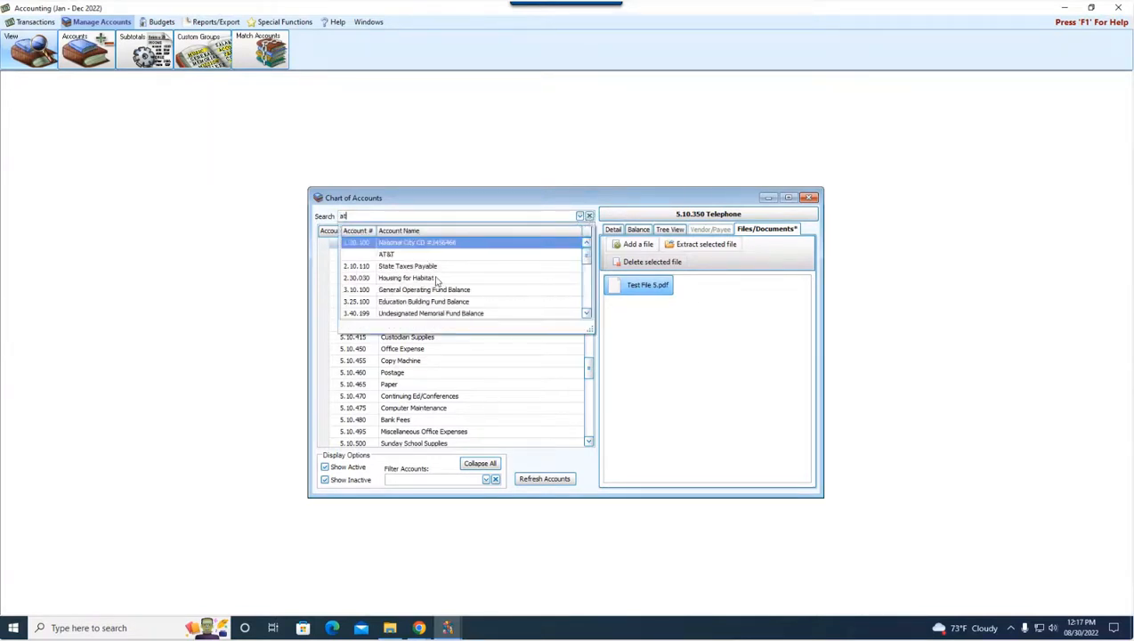
click(412, 255)
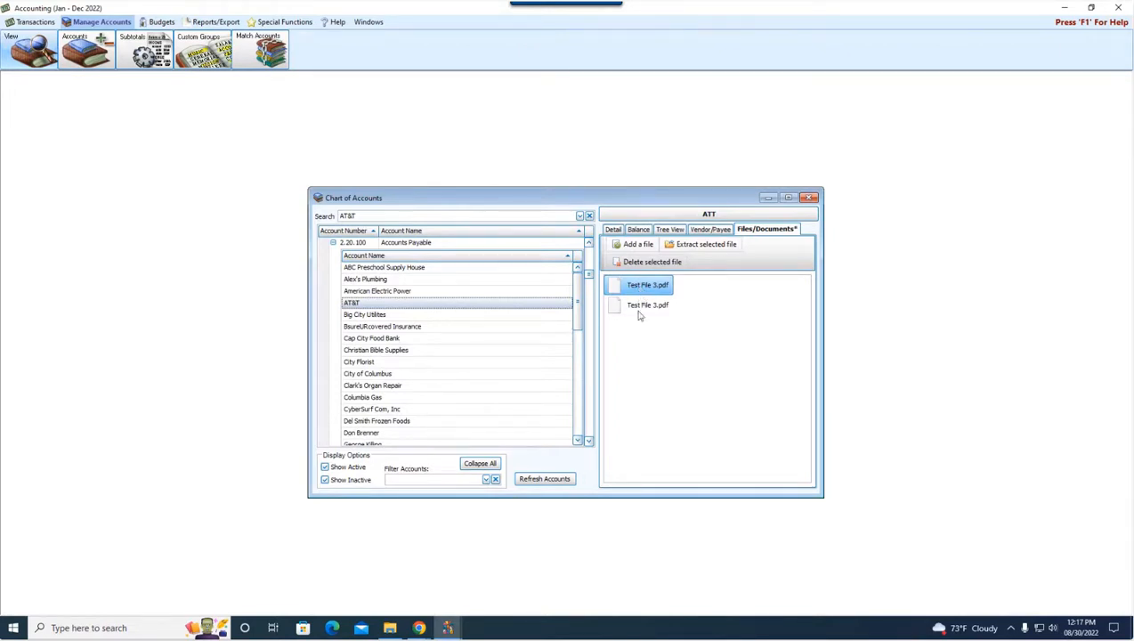
click(637, 308)
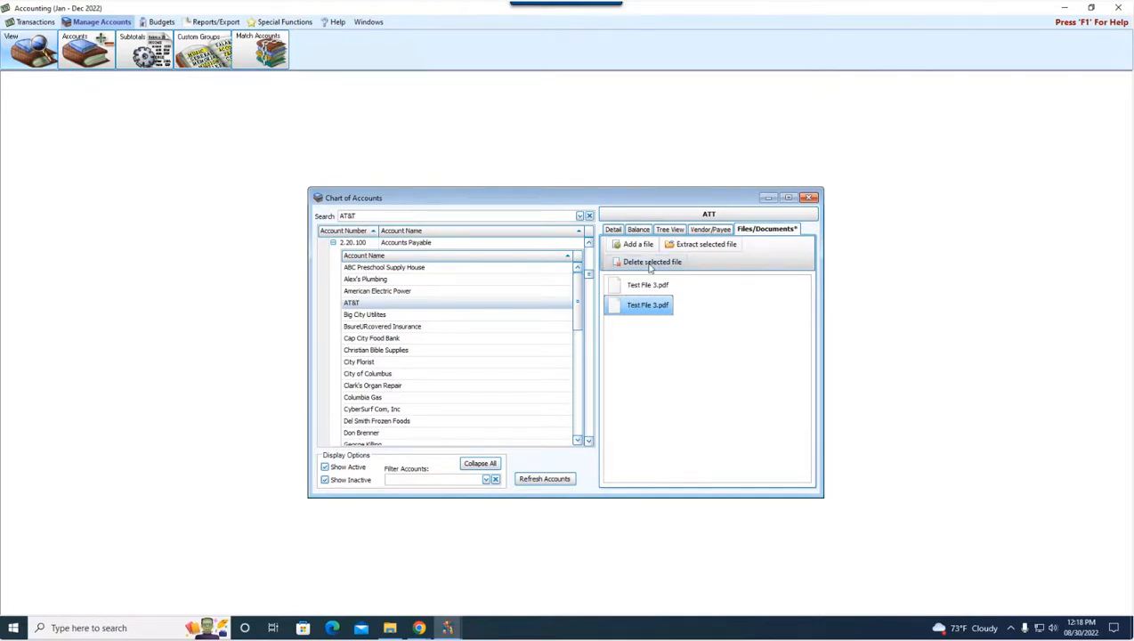
click(648, 266)
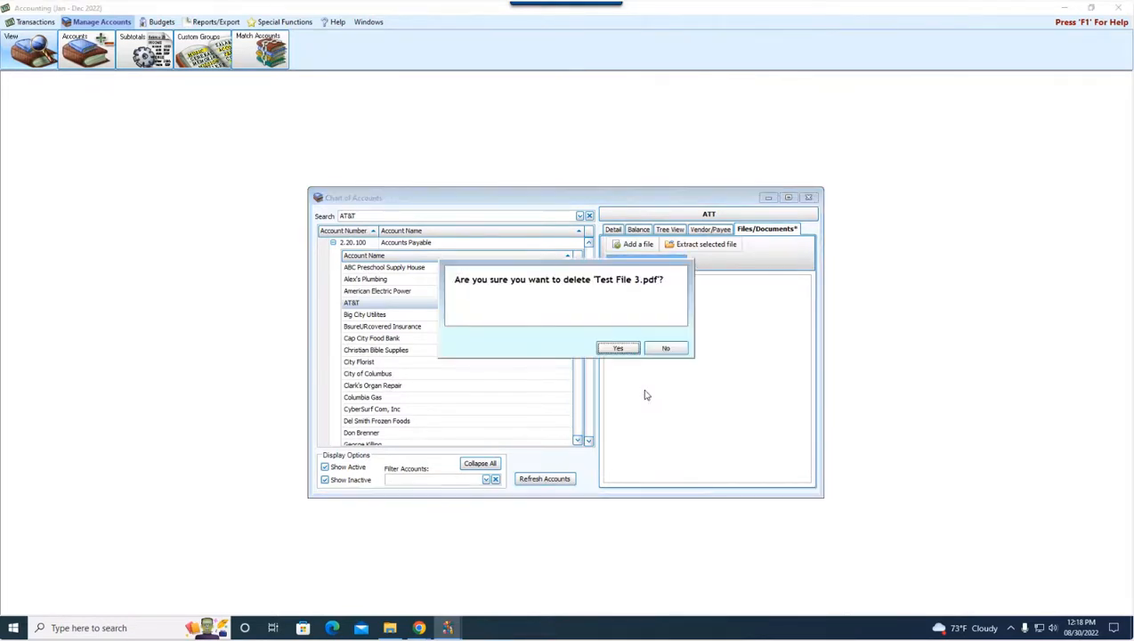
click(620, 349)
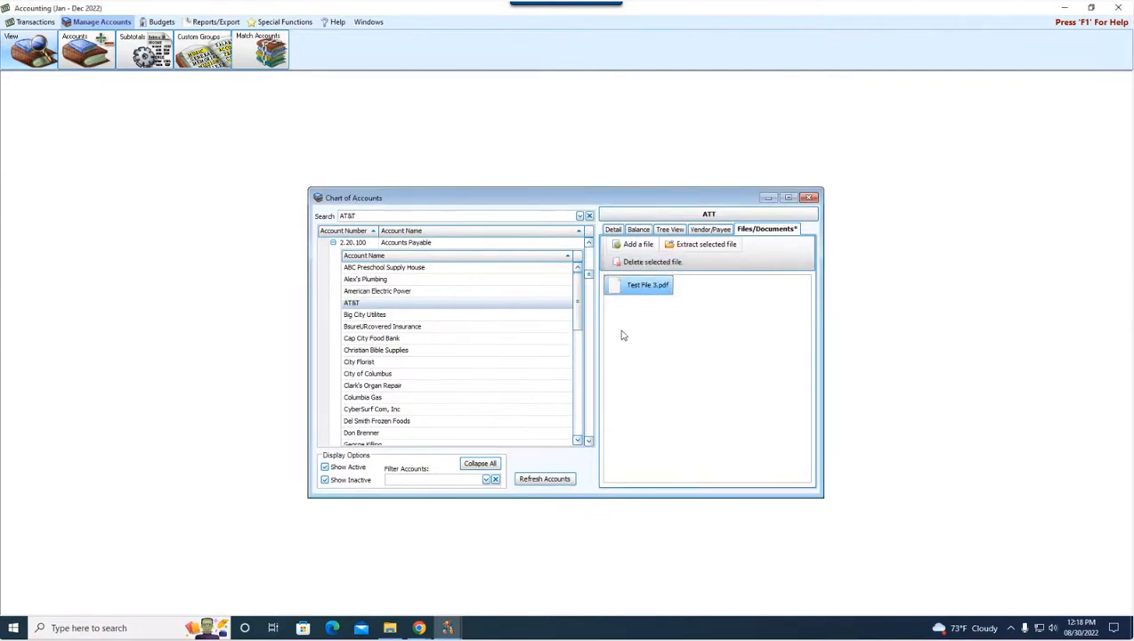